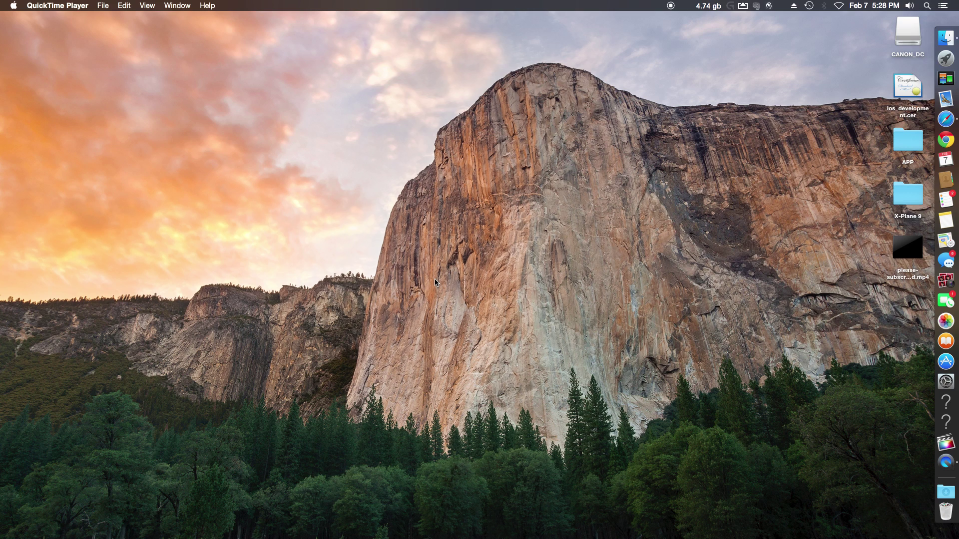
# Switch the active app from QuickTime Player to Finder by selecting the empty desktop.
pyautogui.click(435, 282)
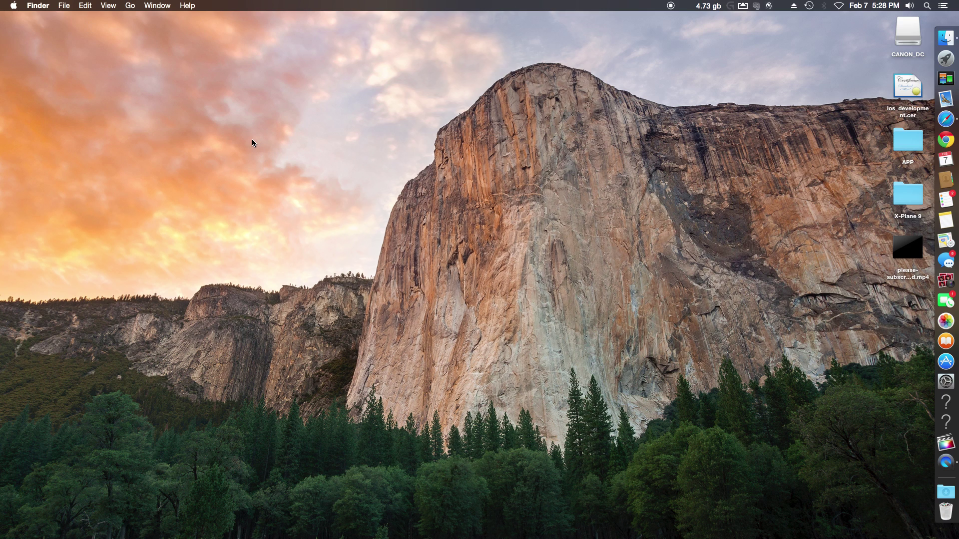
# Open About This Mac's Storage tab and scroll through the drives to Macintosh SSD's 109.42 GB free.
pyautogui.click(7, 3)
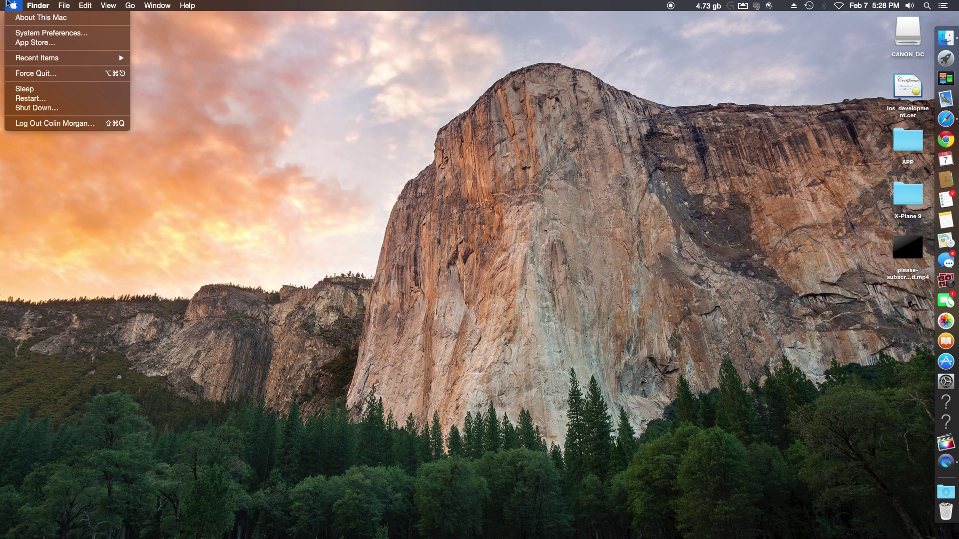
pyautogui.click(509, 194)
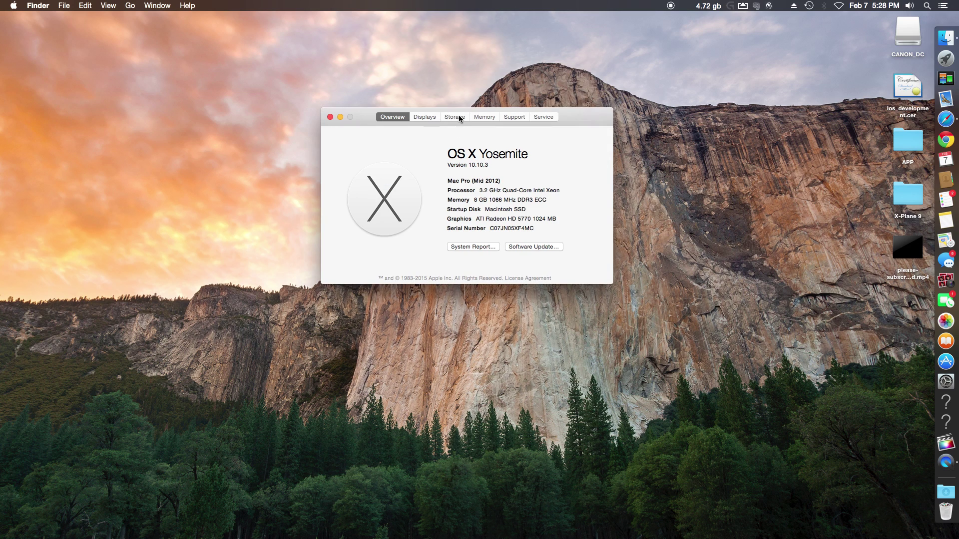
pyautogui.click(456, 118)
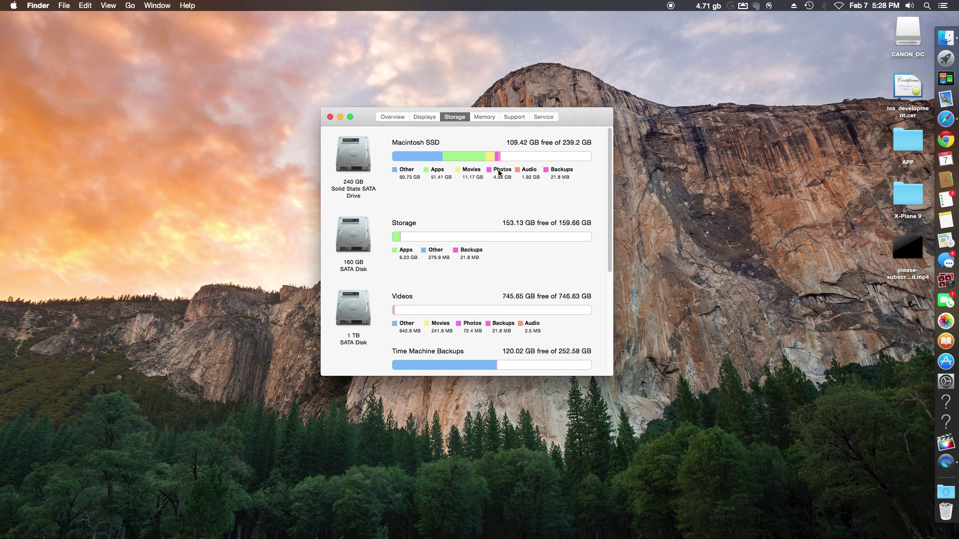
pyautogui.click(393, 116)
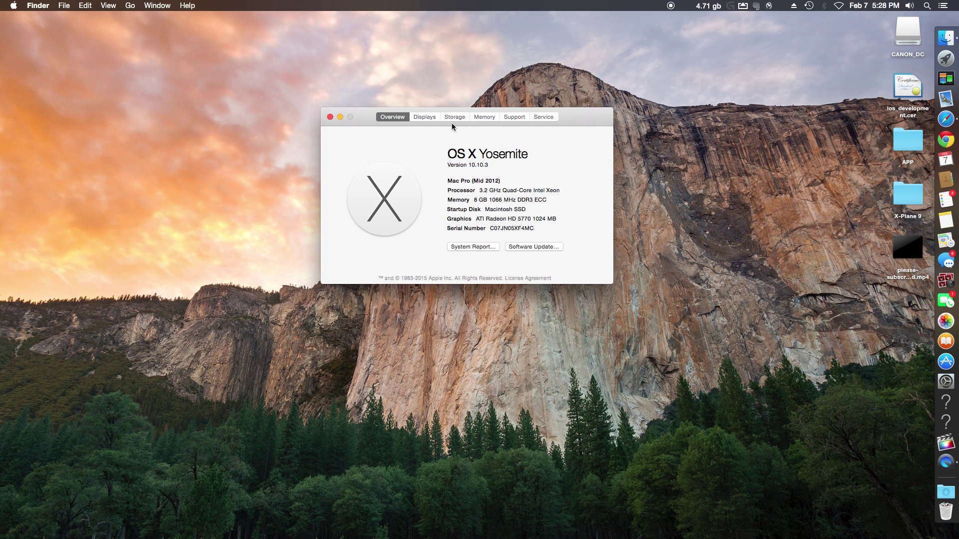
pyautogui.click(464, 117)
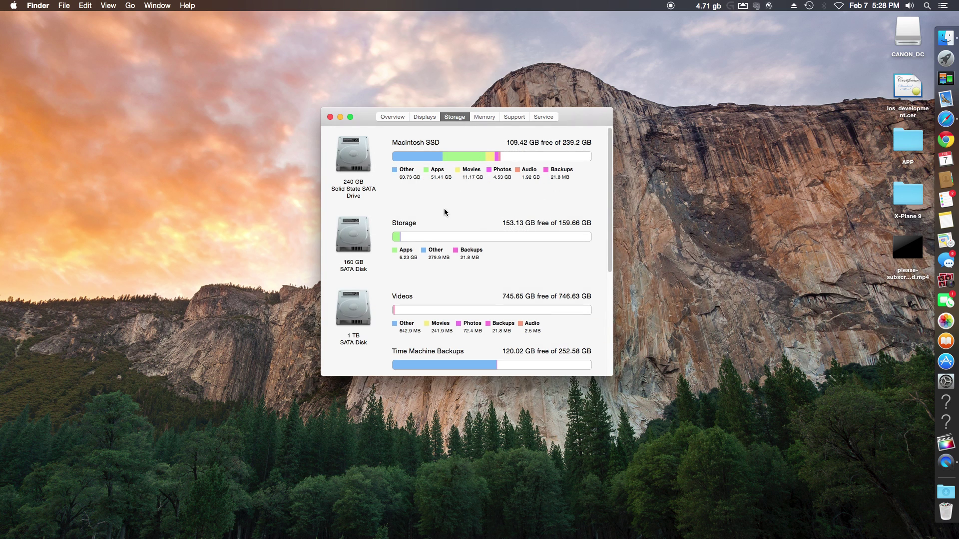
pyautogui.scroll(-3, 446, 212)
pyautogui.scroll(-4, 446, 212)
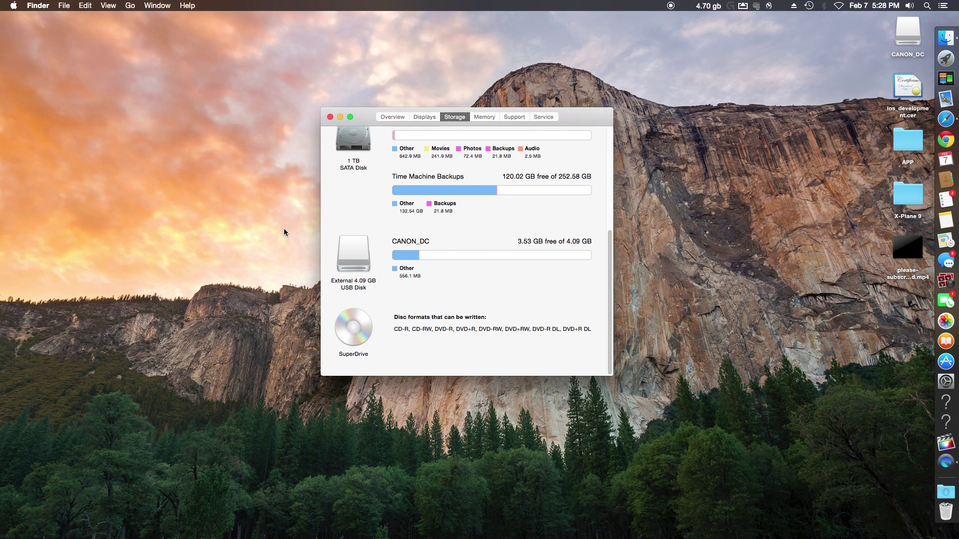
pyautogui.scroll(7, 450, 238)
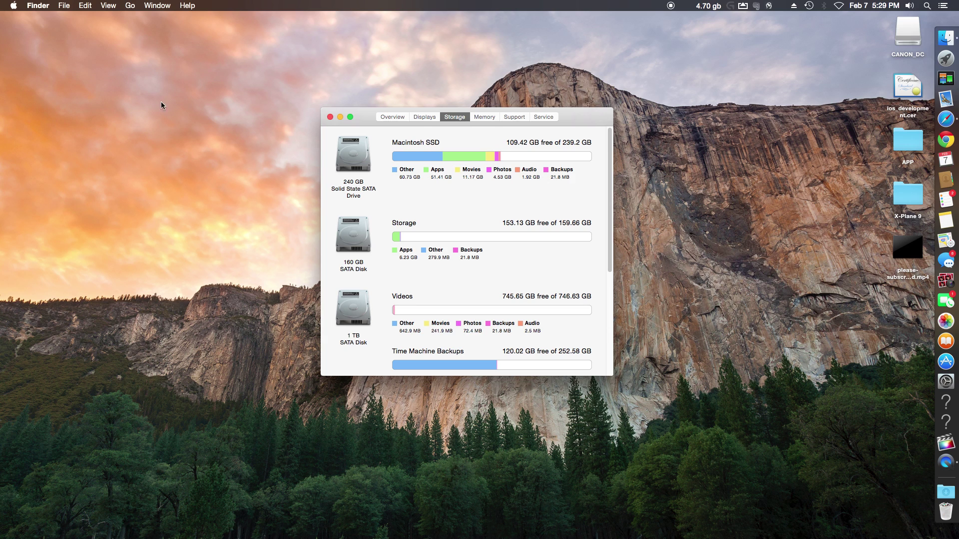
# Open a new Finder window on the Macintosh SSD drive.
pyautogui.moveTo(582, 110); pyautogui.dragTo(584, 90)
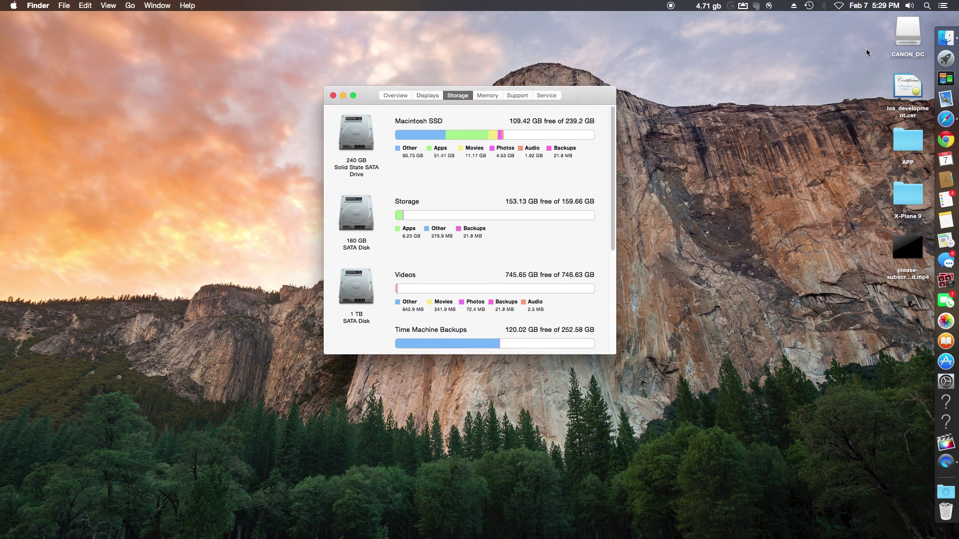
pyautogui.click(945, 38)
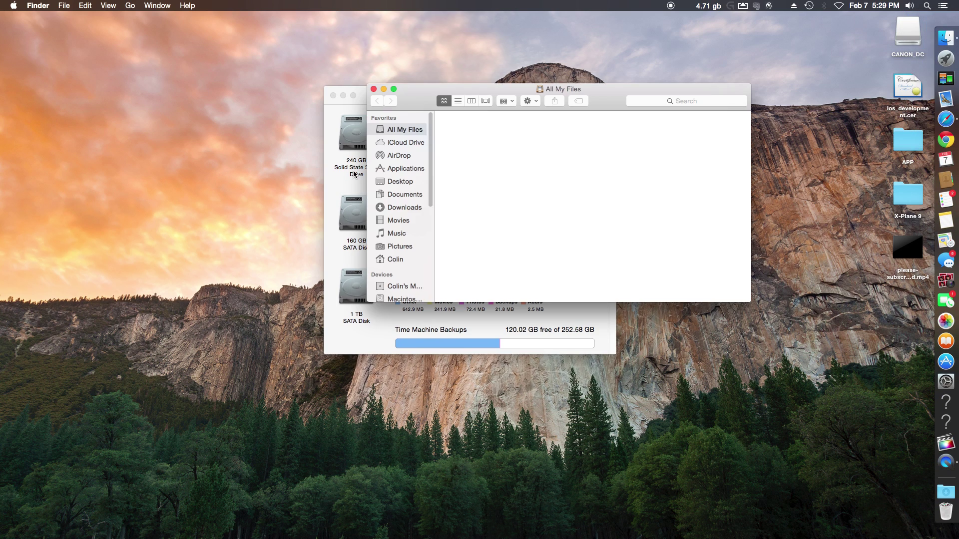
pyautogui.scroll(-5, 401, 254)
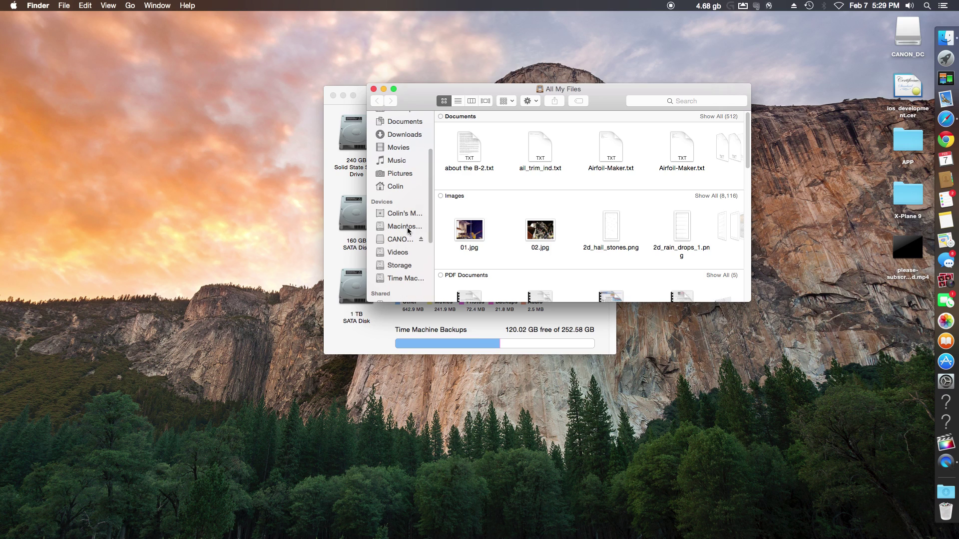
pyautogui.click(400, 213)
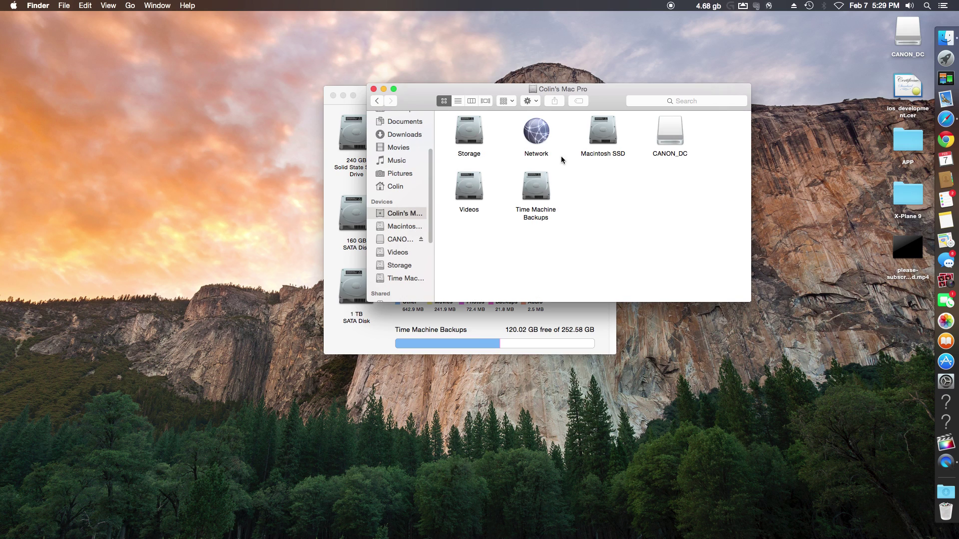
pyautogui.click(389, 228)
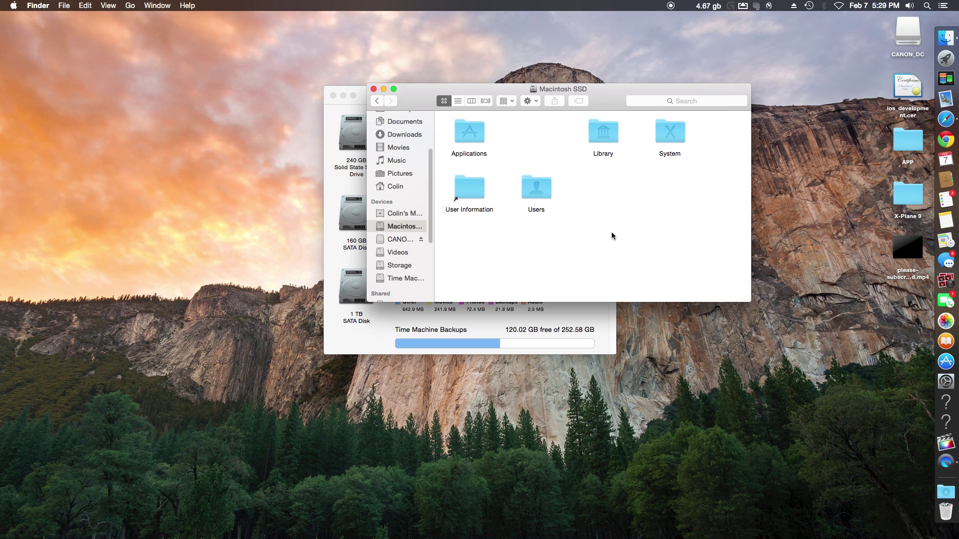
# Line up Library and System beside Applications, then open the User Information folder.
pyautogui.moveTo(604, 133); pyautogui.dragTo(523, 135)
pyautogui.moveTo(673, 137); pyautogui.dragTo(571, 134)
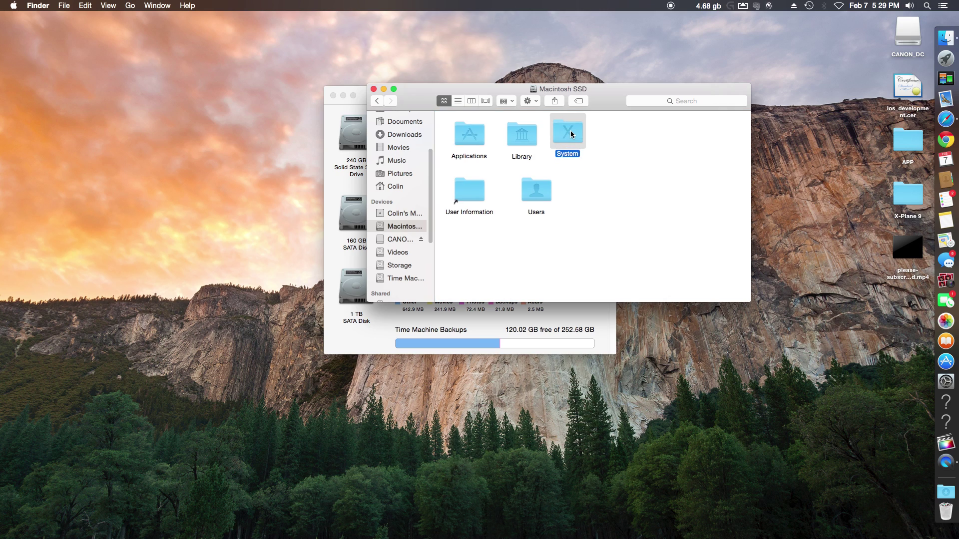
pyautogui.click(625, 152)
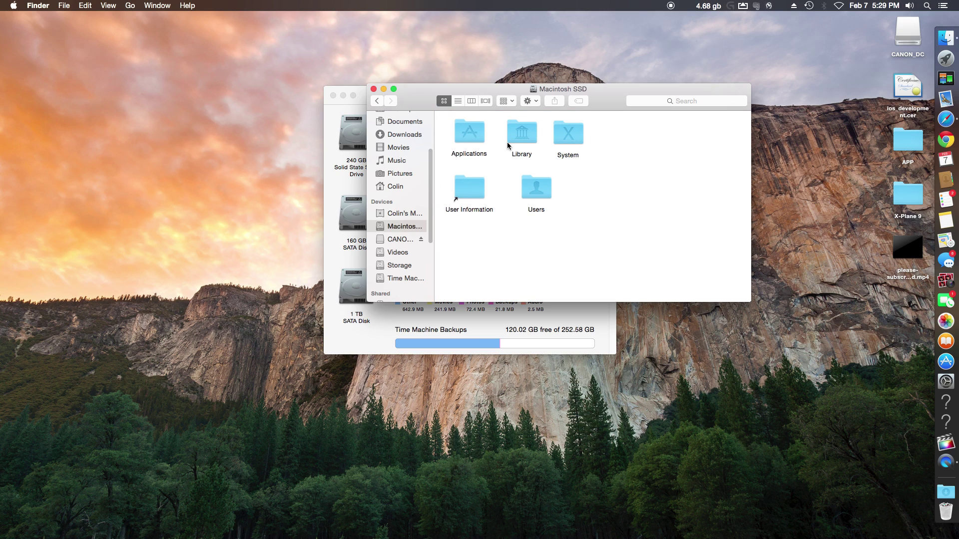
pyautogui.doubleClick(476, 188)
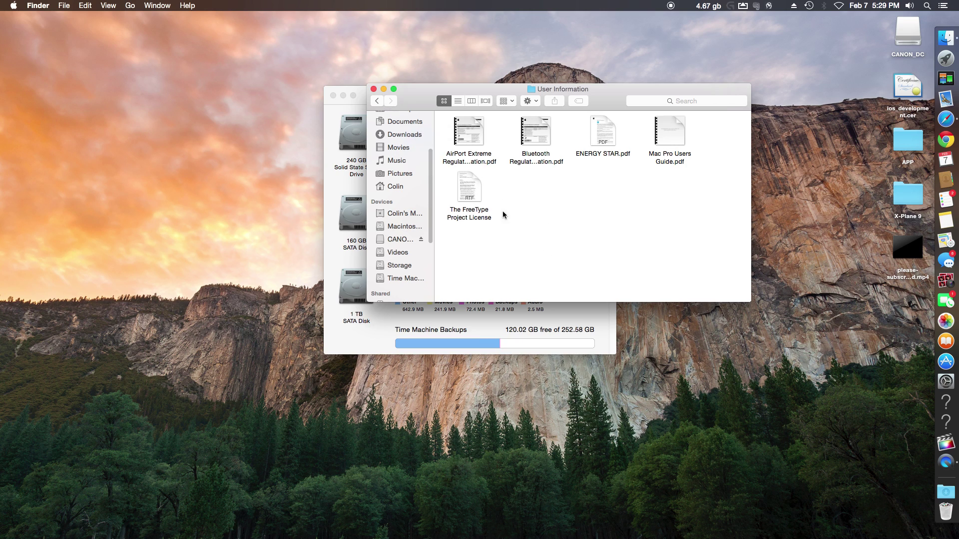
# Go from Macintosh SSD through Users and the home folder into Desktop.
pyautogui.click(377, 101)
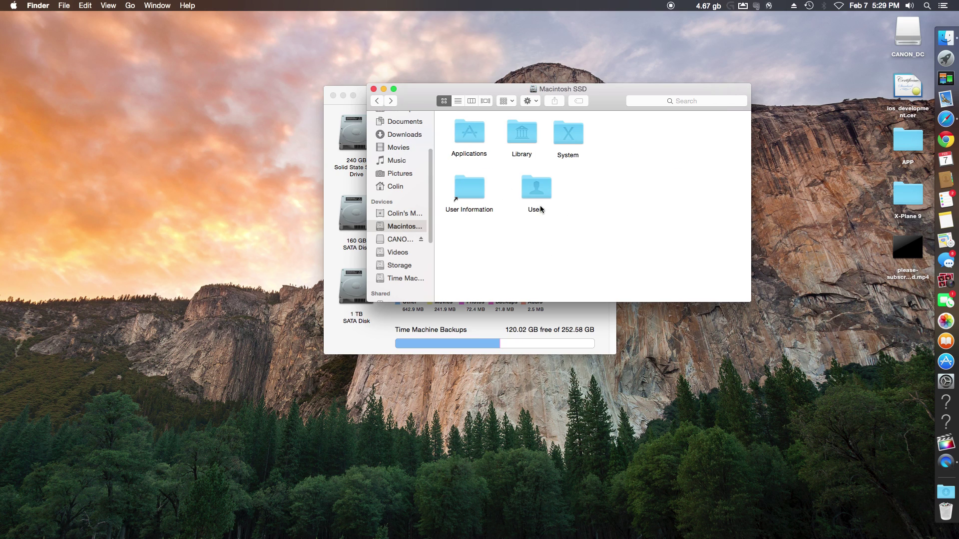
pyautogui.doubleClick(538, 192)
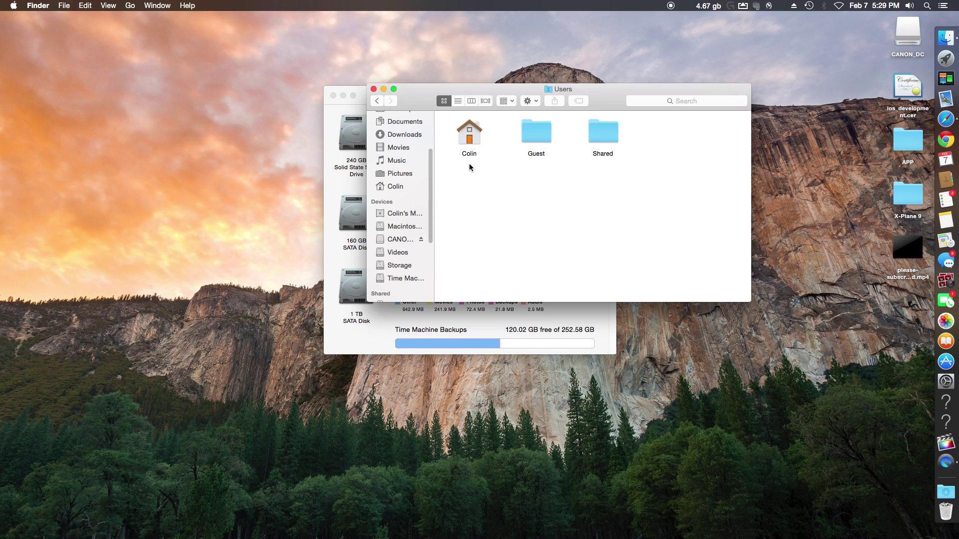
pyautogui.click(471, 141)
pyautogui.doubleClick(471, 141)
pyautogui.doubleClick(478, 143)
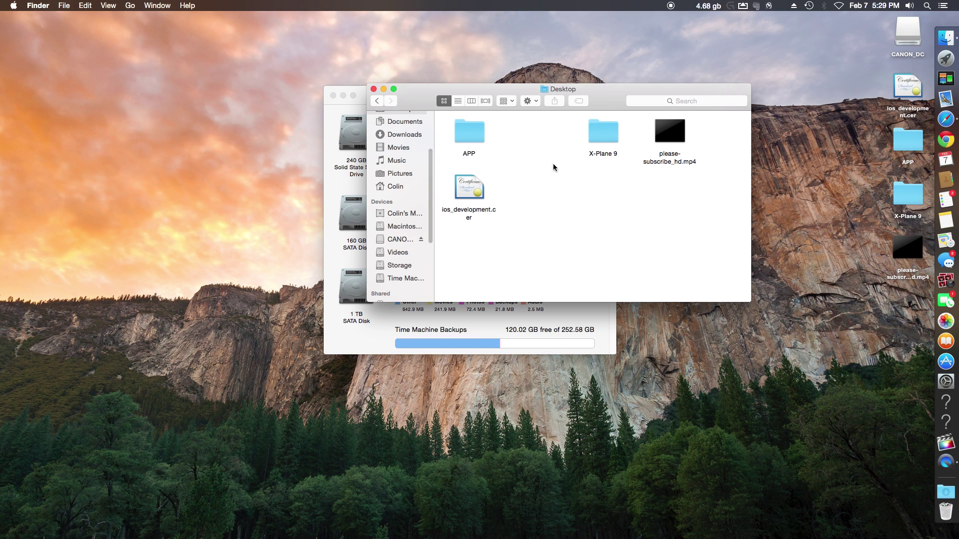
# Place X-Plane 9 and please-subscribe_hd.mp4 beside APP, then drop ios_development.cer into APP.
pyautogui.moveTo(600, 141); pyautogui.dragTo(528, 134)
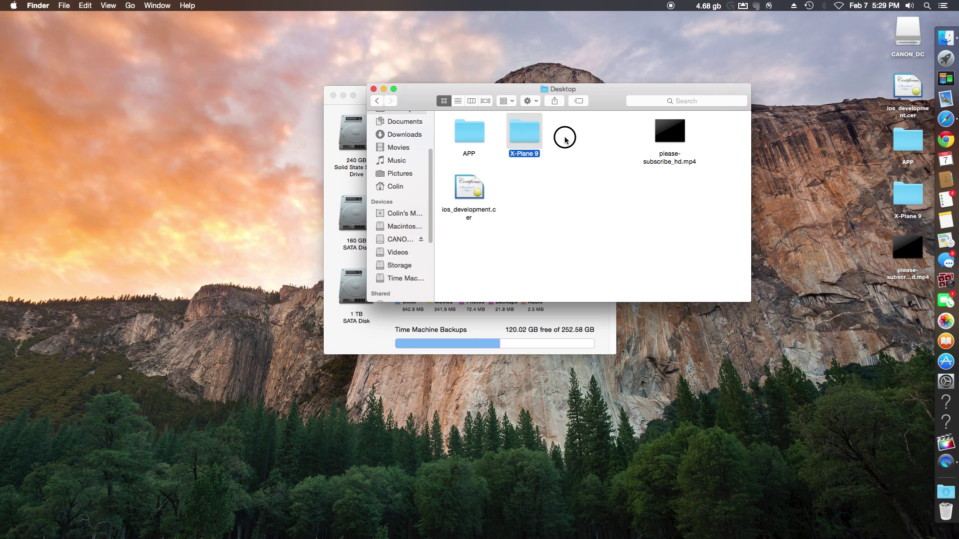
pyautogui.moveTo(674, 160); pyautogui.dragTo(580, 158)
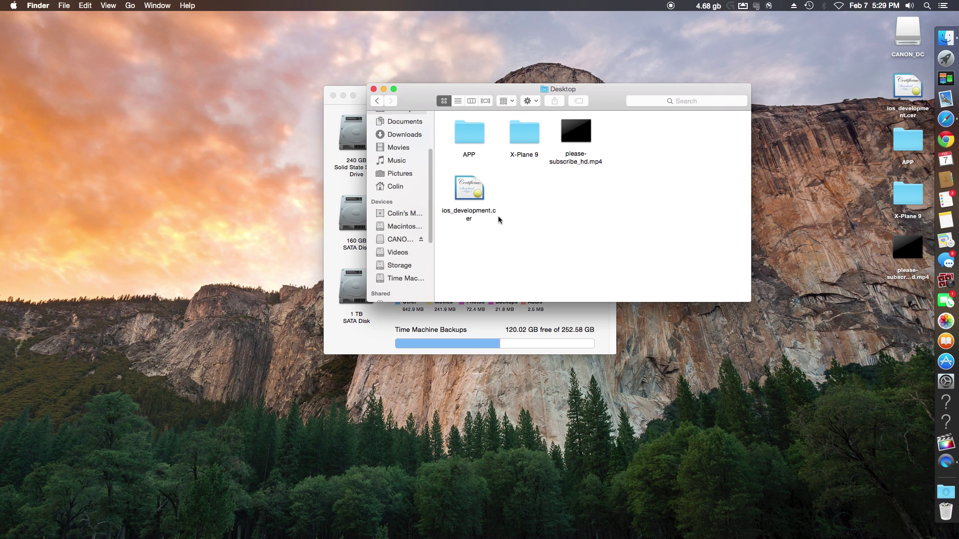
pyautogui.moveTo(467, 214); pyautogui.dragTo(478, 142)
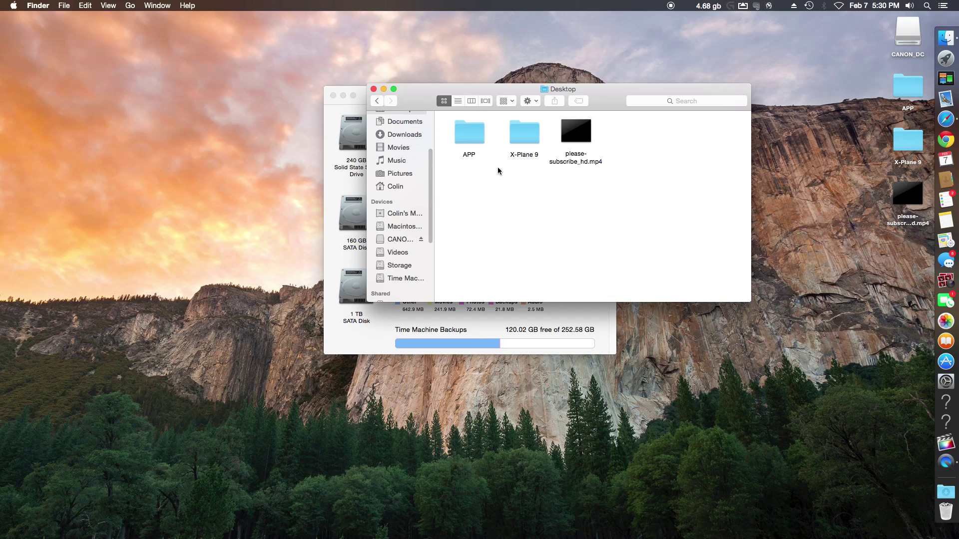
# Check the contents of the APP and X-Plane 9 folders, returning to Desktop each time.
pyautogui.click(481, 136)
pyautogui.doubleClick(481, 136)
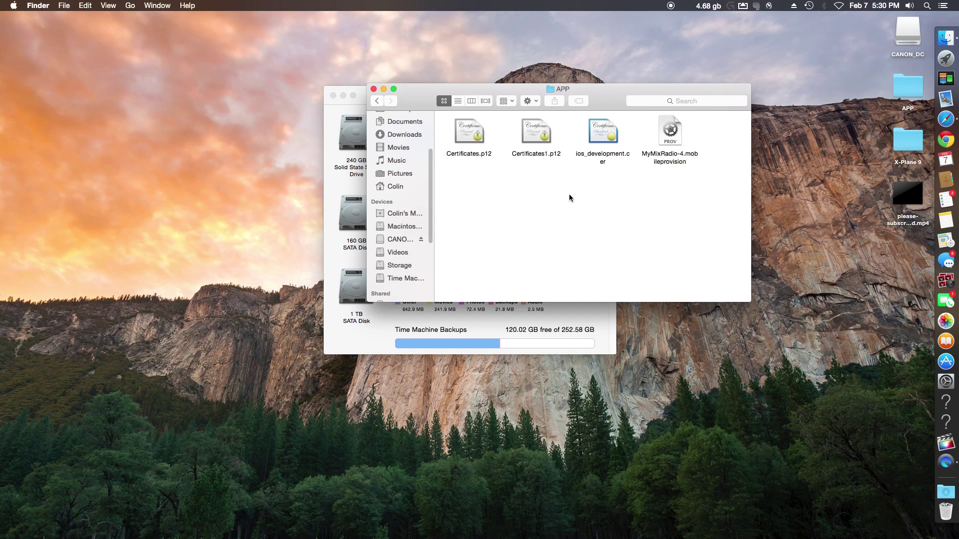
pyautogui.click(377, 101)
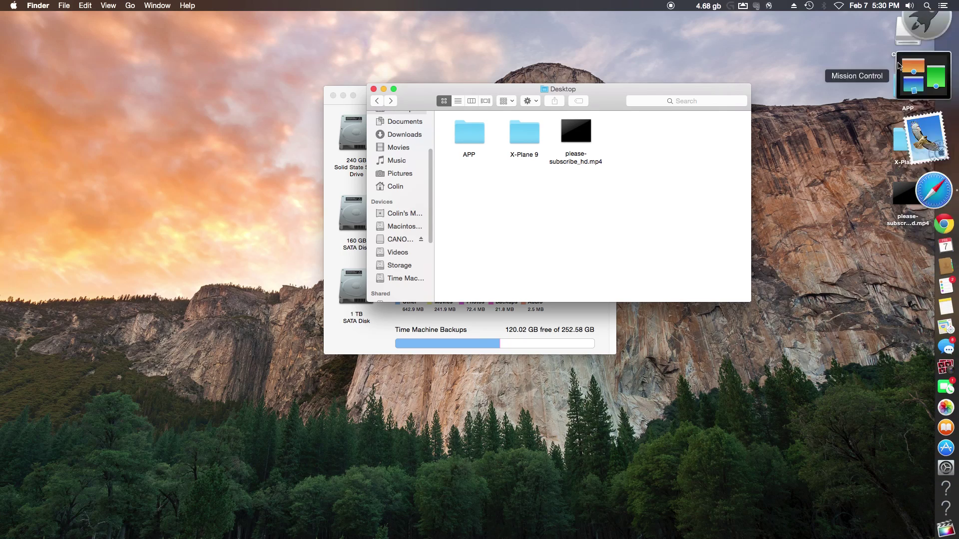
pyautogui.doubleClick(531, 154)
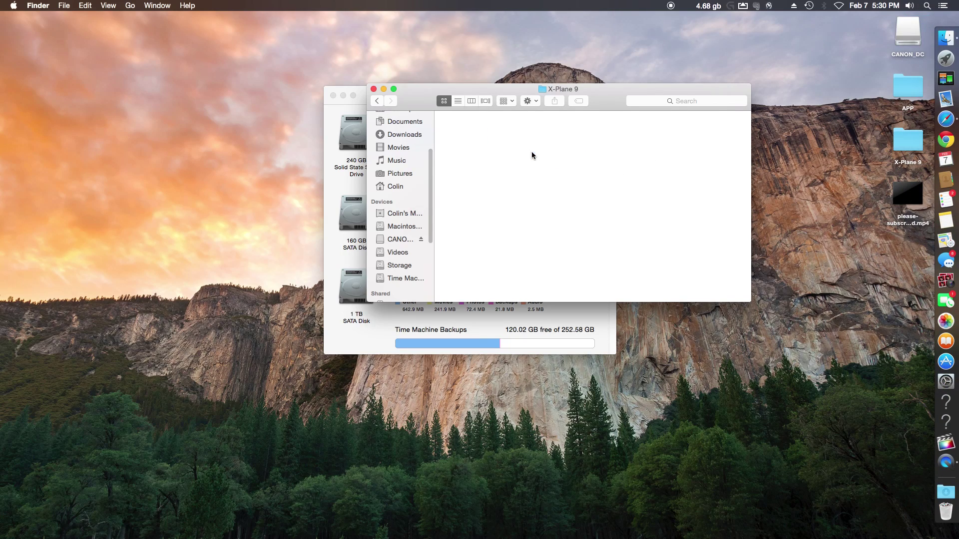
pyautogui.scroll(-3, 600, 196)
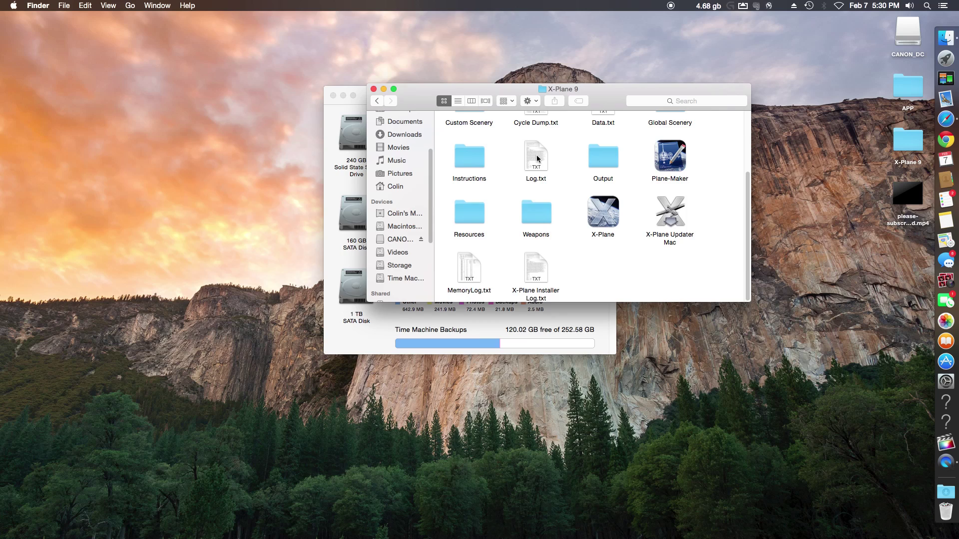
pyautogui.scroll(3, 601, 195)
pyautogui.click(377, 101)
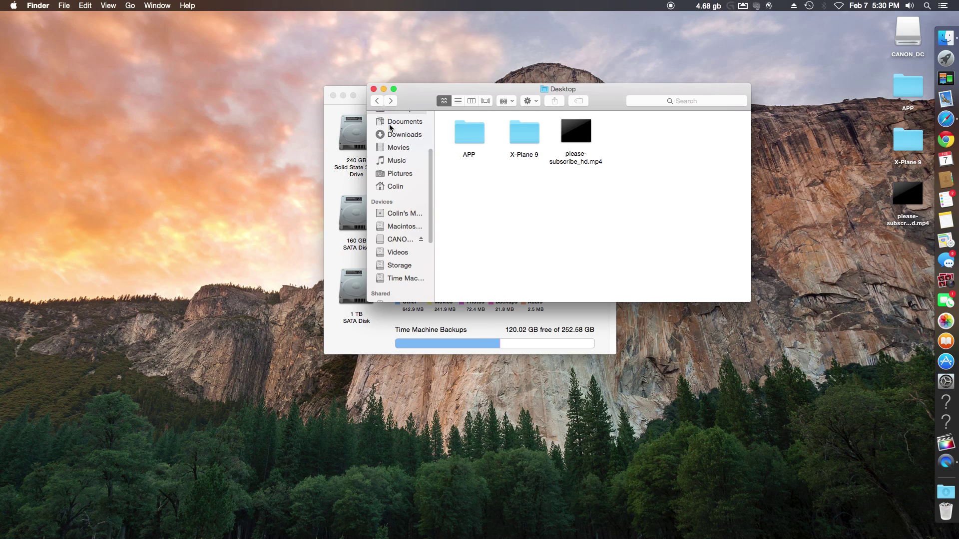
# Look inside the home folder's empty Applications folder and return to the home folder.
pyautogui.click(378, 102)
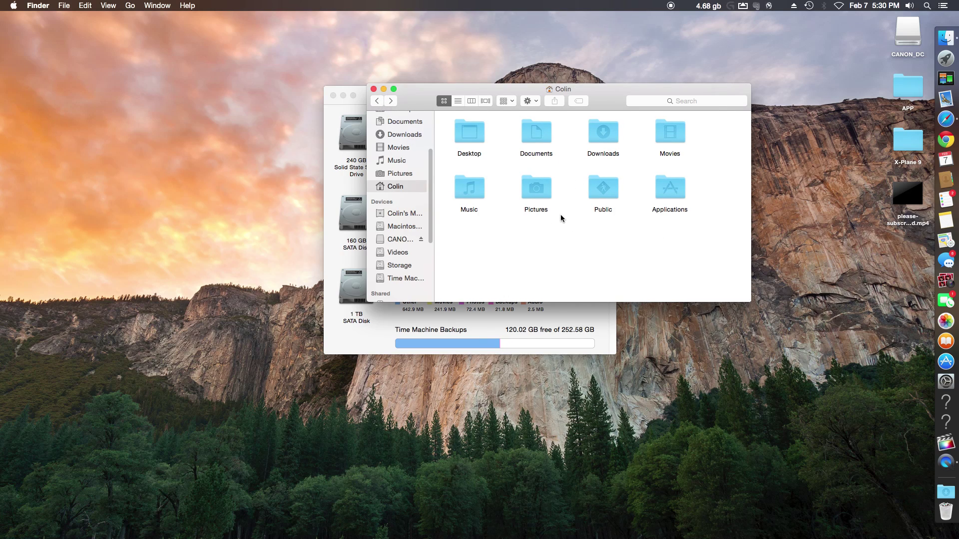
pyautogui.doubleClick(671, 188)
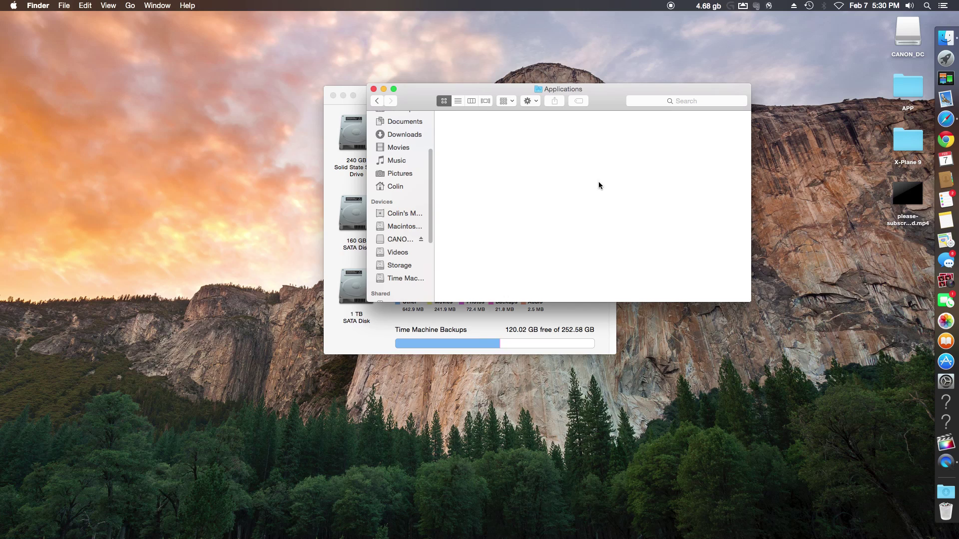
pyautogui.click(376, 101)
pyautogui.doubleClick(663, 189)
pyautogui.click(378, 101)
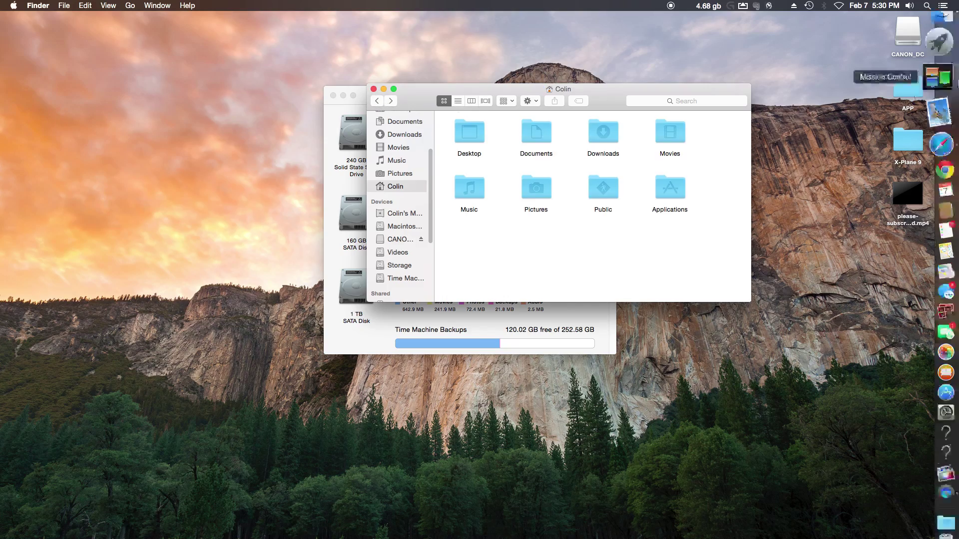
# Browse all installed apps in Launchpad, then close it.
pyautogui.click(930, 58)
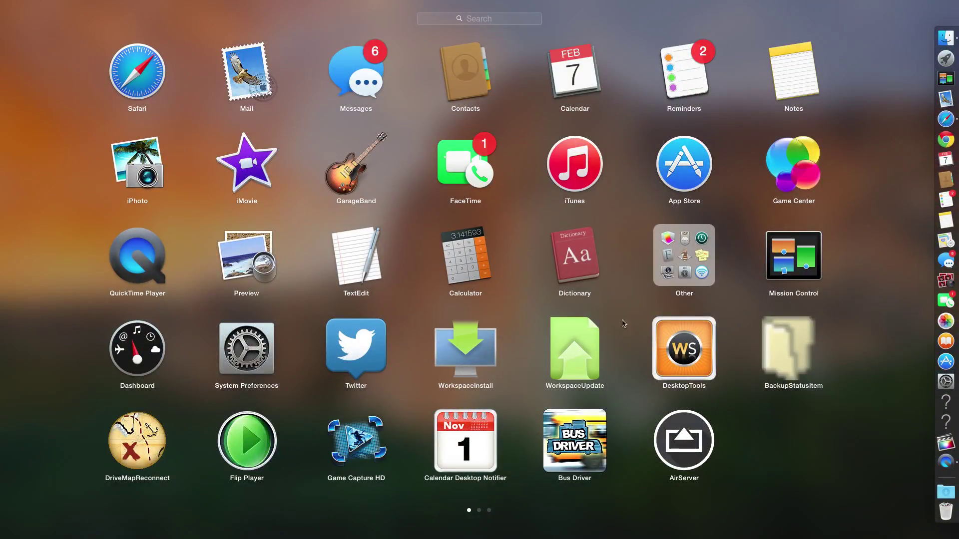
pyautogui.scroll(-2, 597, 229)
pyautogui.scroll(-1, 614, 239)
pyautogui.scroll(2, 604, 240)
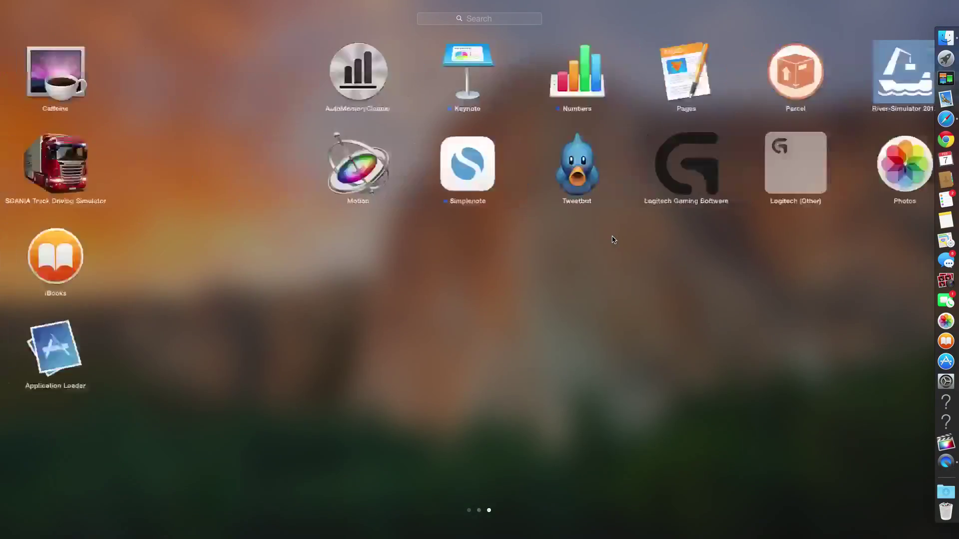
pyautogui.click(600, 241)
# Look into the home Applications, Shared and the drive's main Applications folders.
pyautogui.doubleClick(657, 188)
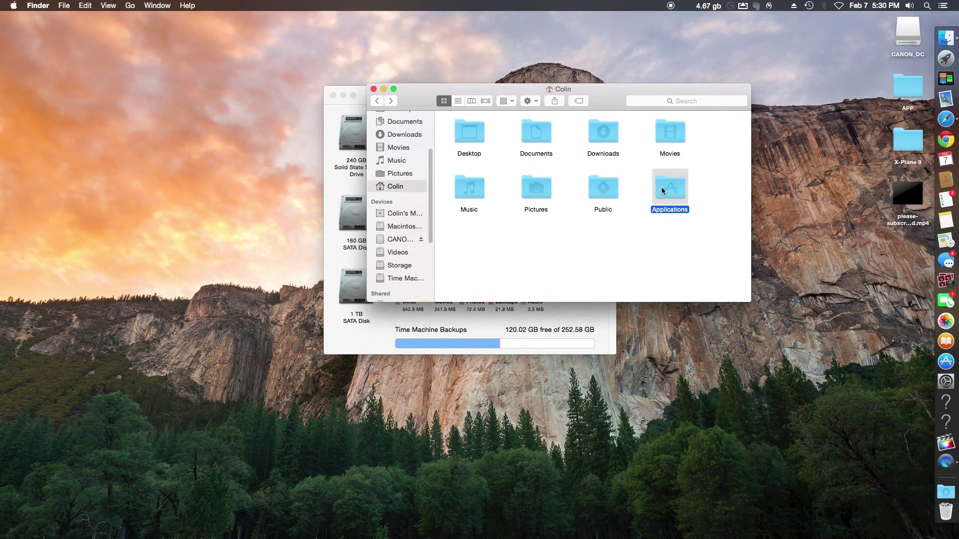
pyautogui.click(377, 101)
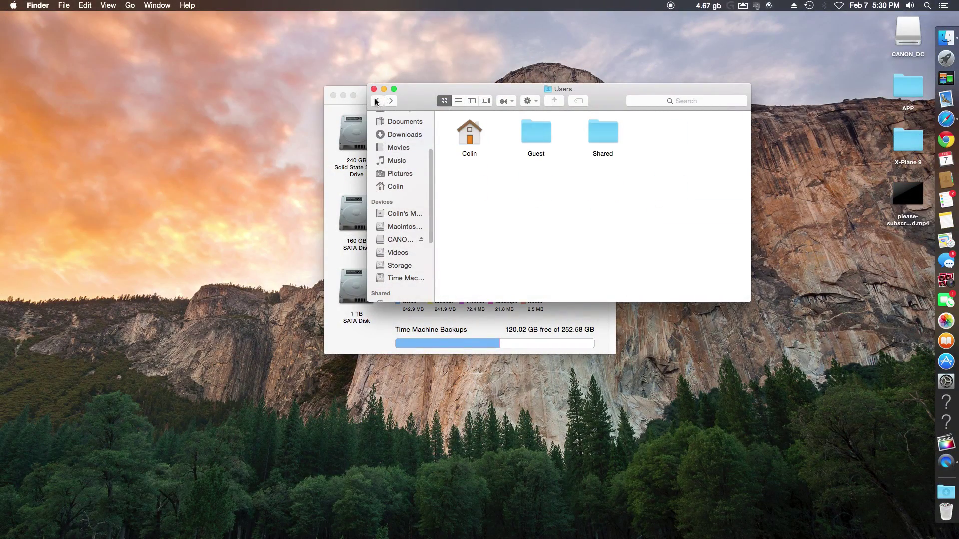
pyautogui.doubleClick(602, 133)
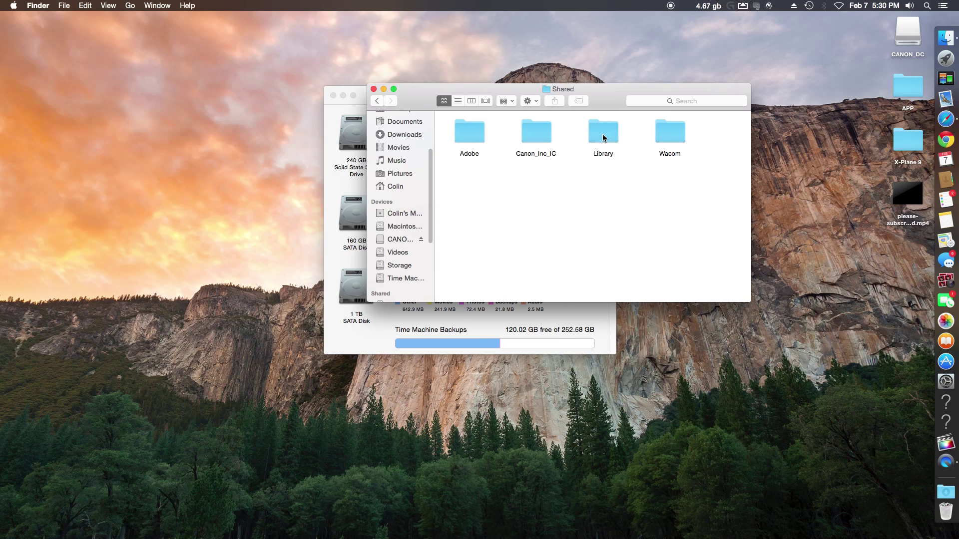
pyautogui.click(378, 103)
pyautogui.click(379, 103)
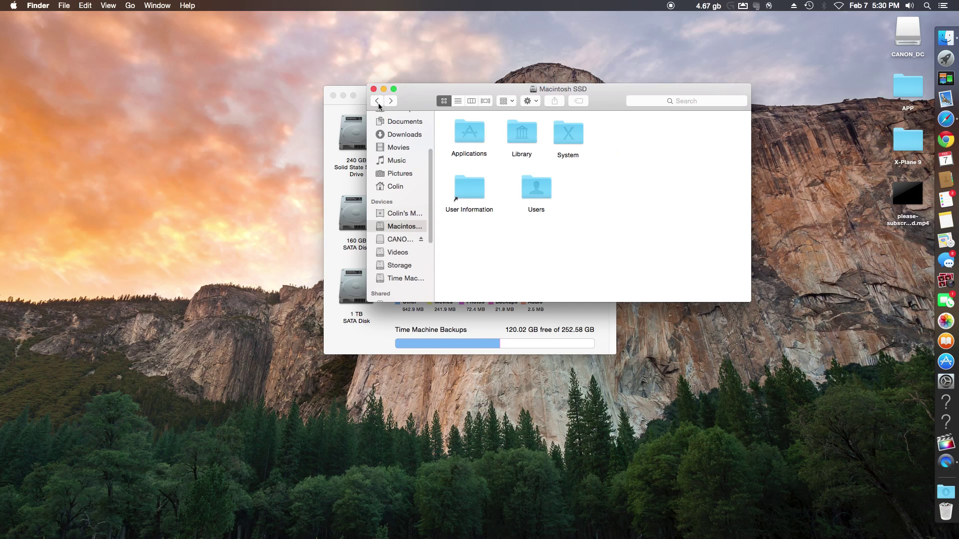
pyautogui.doubleClick(462, 136)
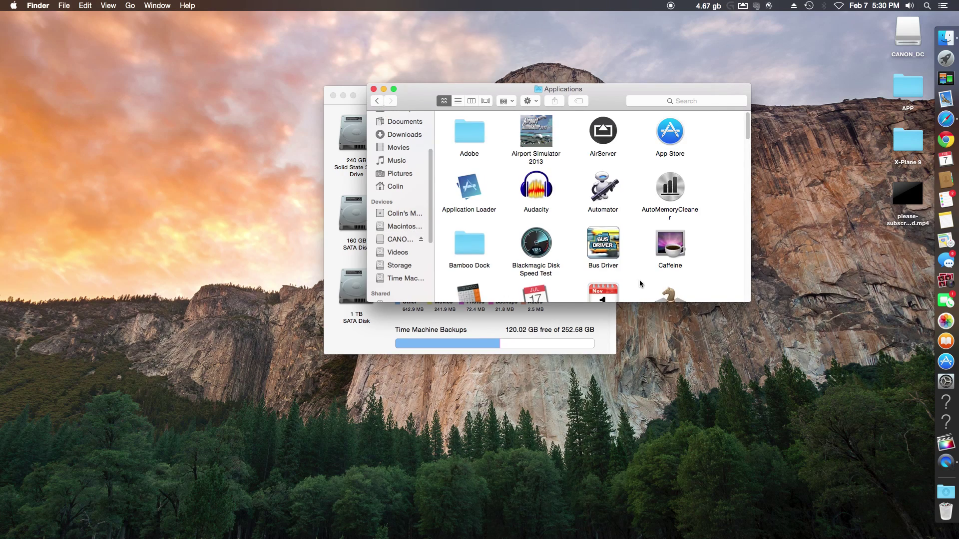
pyautogui.click(376, 101)
# Revisit Users, the home folder's Applications and the main Applications folder, ending at Macintosh SSD.
pyautogui.doubleClick(536, 189)
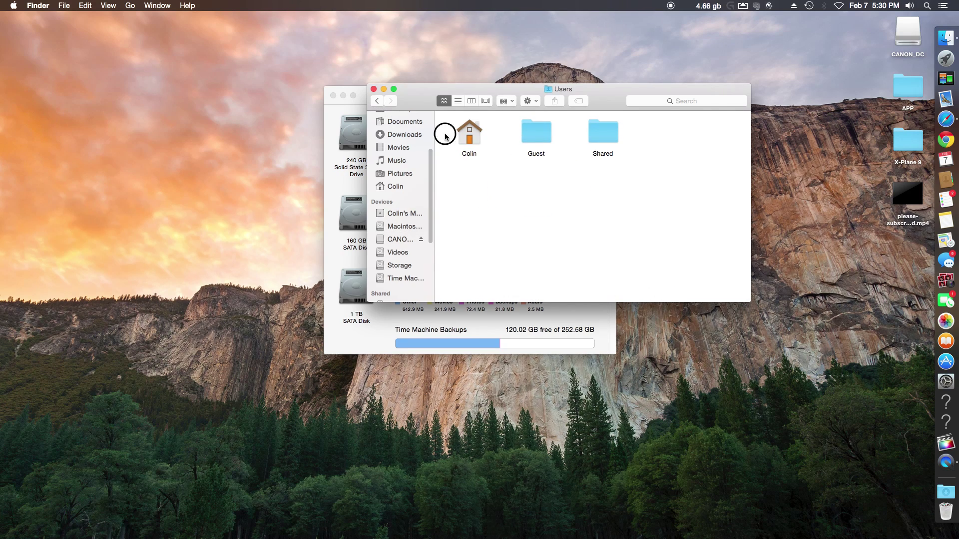
pyautogui.click(467, 136)
pyautogui.doubleClick(467, 136)
pyautogui.click(667, 185)
pyautogui.doubleClick(666, 185)
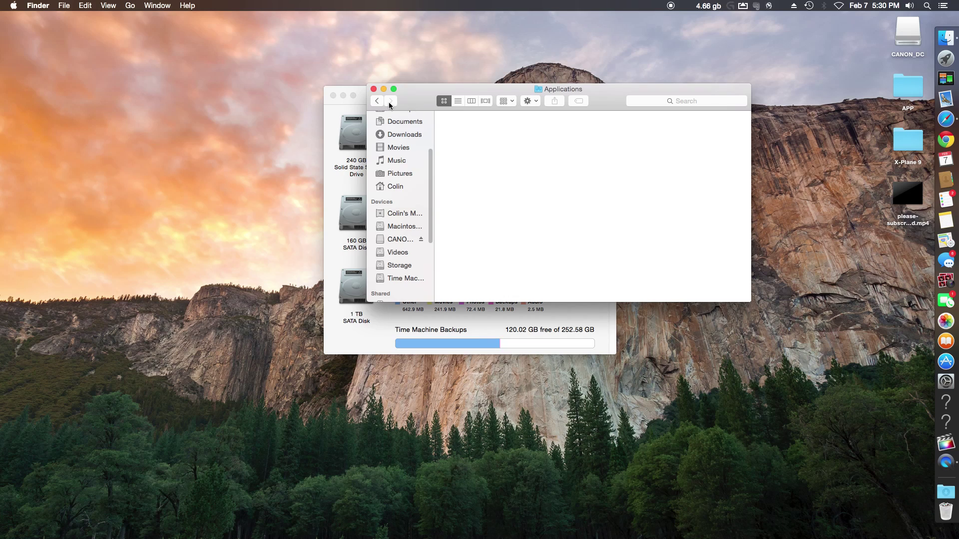
pyautogui.click(377, 101)
pyautogui.click(376, 101)
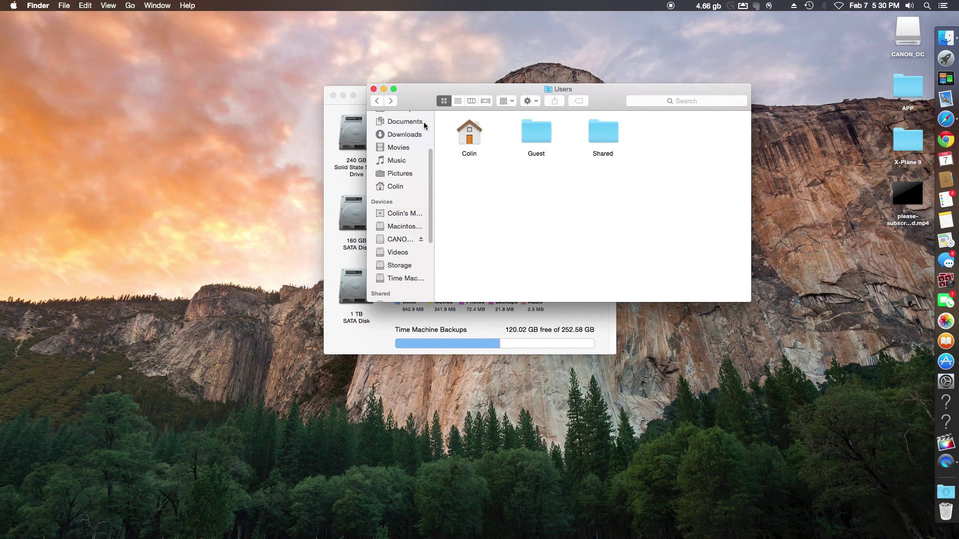
pyautogui.click(377, 101)
pyautogui.doubleClick(474, 142)
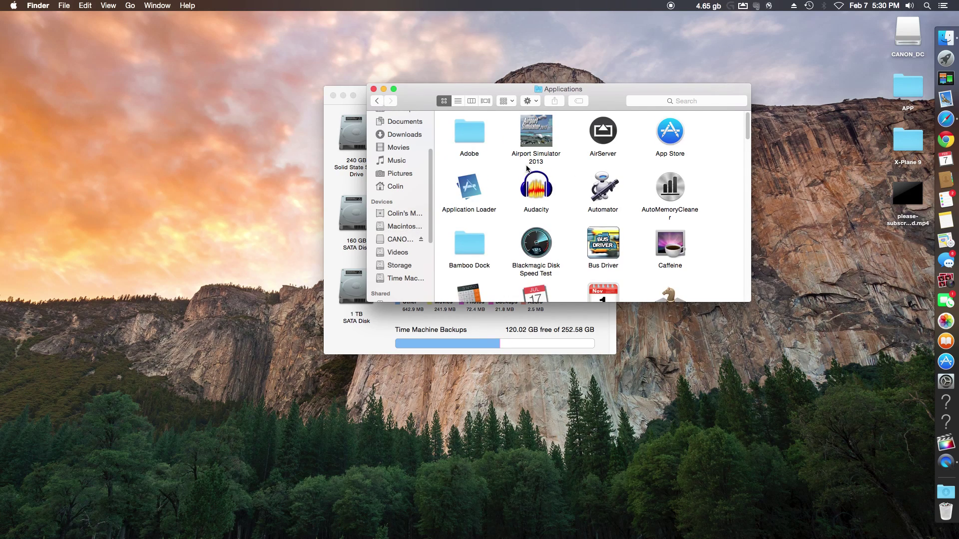
pyautogui.click(375, 101)
# Browse the drive's Library, then System and its Library folder, and back out.
pyautogui.doubleClick(521, 150)
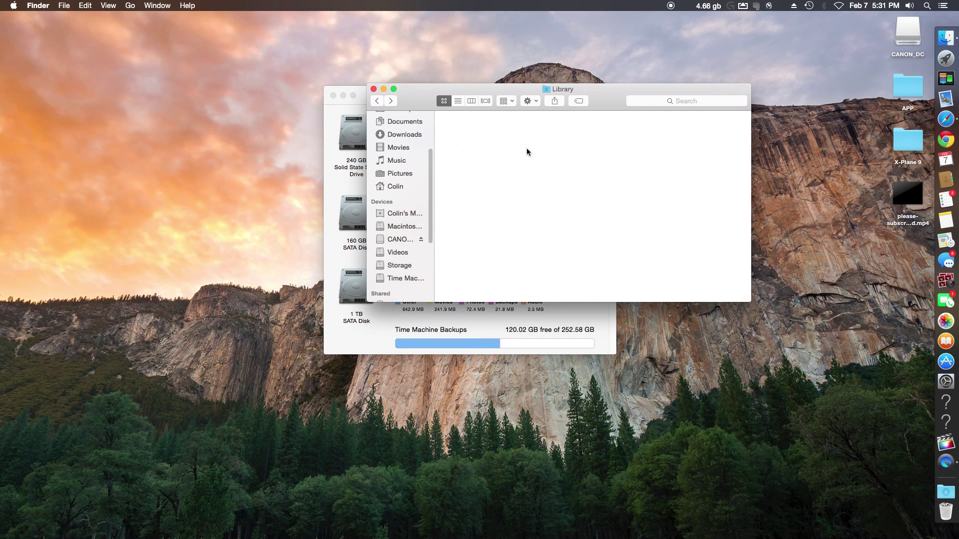
pyautogui.scroll(-10, 600, 170)
pyautogui.scroll(10, 582, 172)
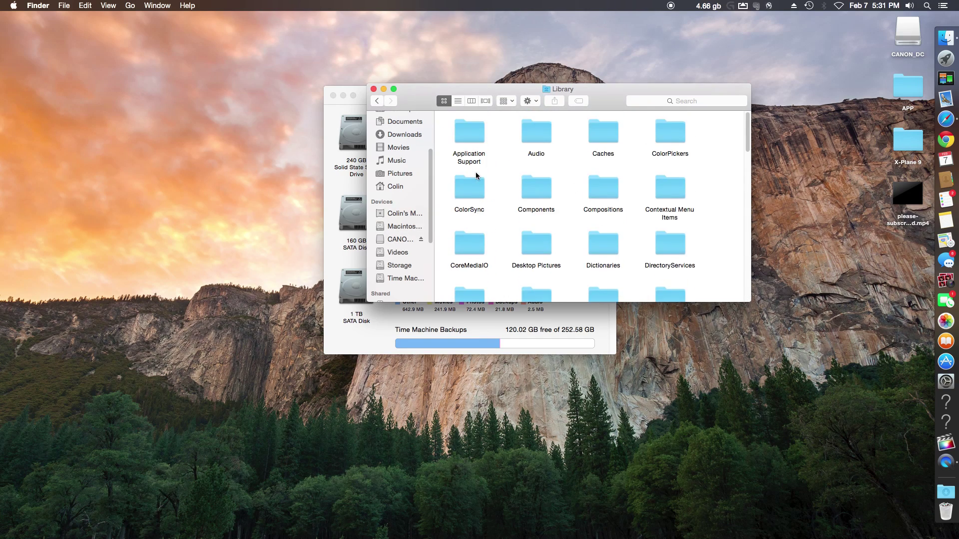
pyautogui.click(377, 100)
pyautogui.doubleClick(562, 137)
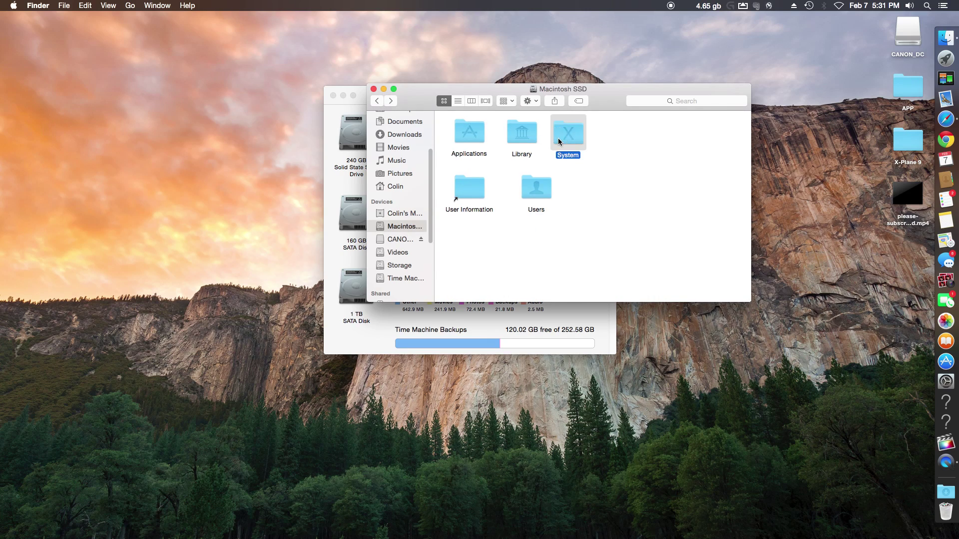
pyautogui.doubleClick(466, 148)
pyautogui.scroll(-15, 549, 172)
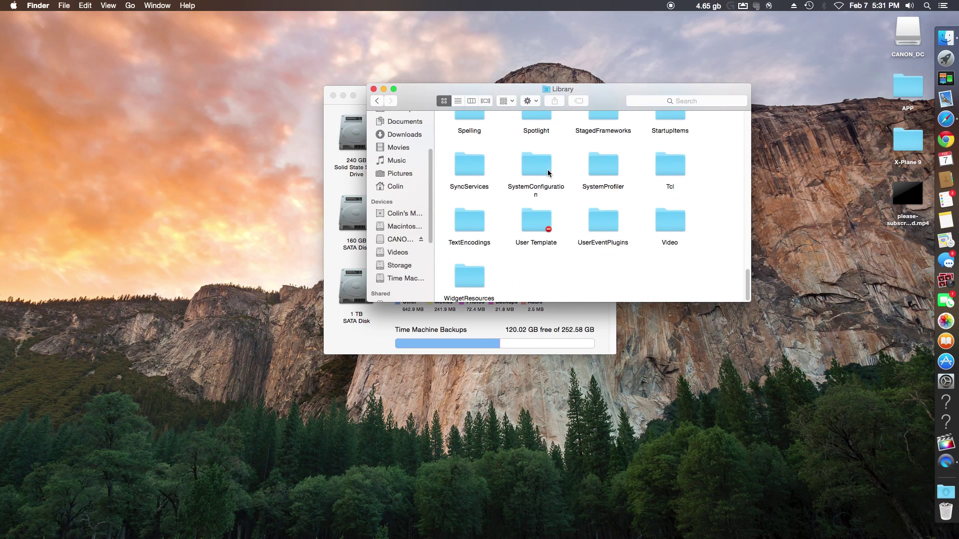
pyautogui.scroll(15, 548, 173)
pyautogui.click(382, 103)
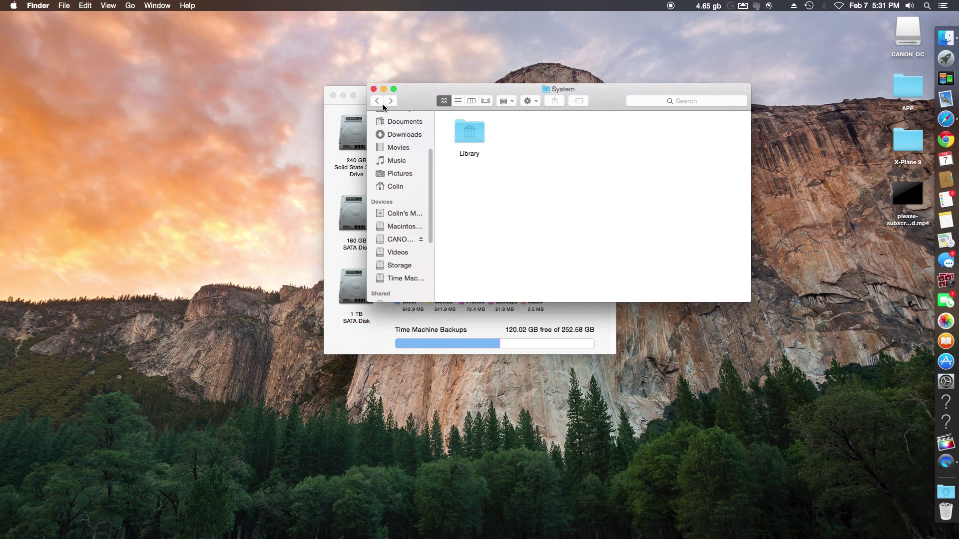
pyautogui.click(381, 103)
# Check Time Machine Backups, then move Desk Tour (February 2015).mov from the Videos drive to the Trash.
pyautogui.click(381, 103)
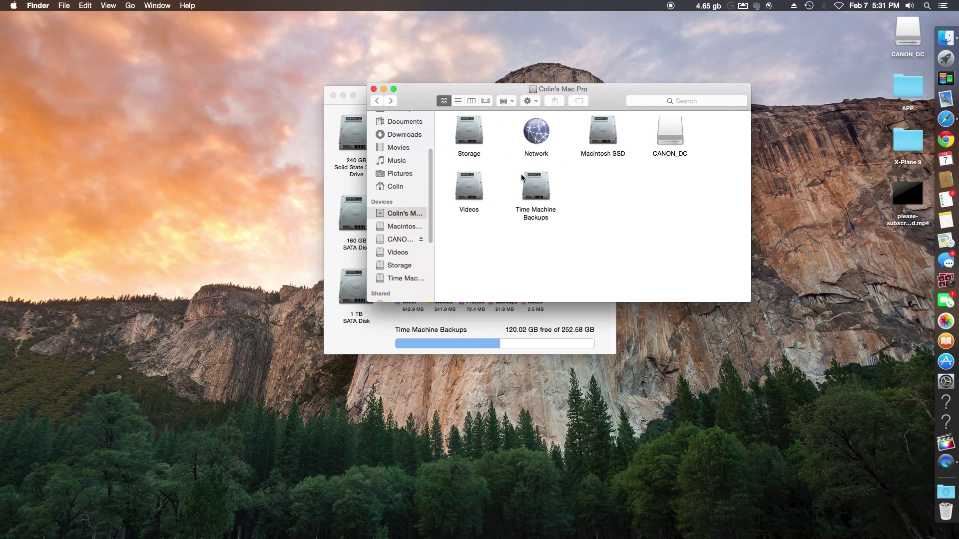
pyautogui.doubleClick(536, 187)
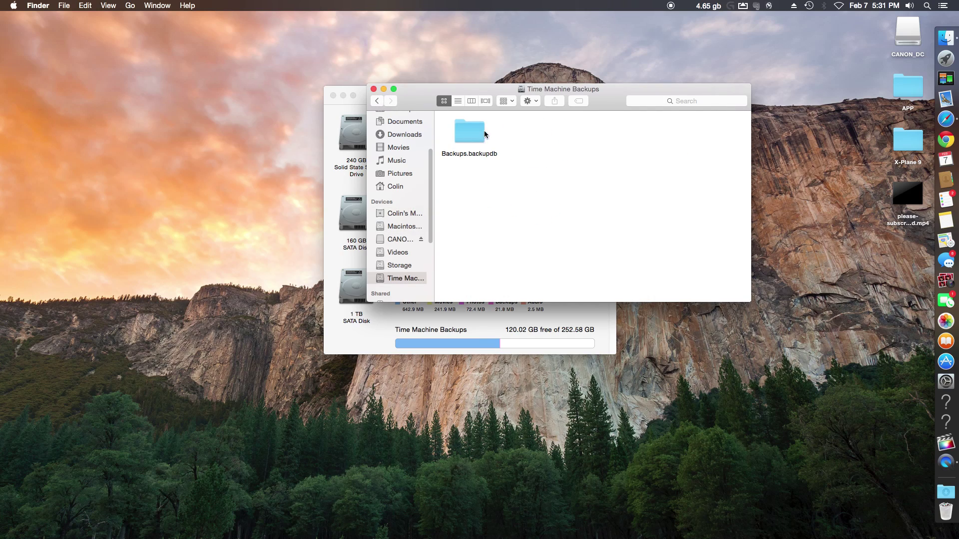
pyautogui.click(382, 102)
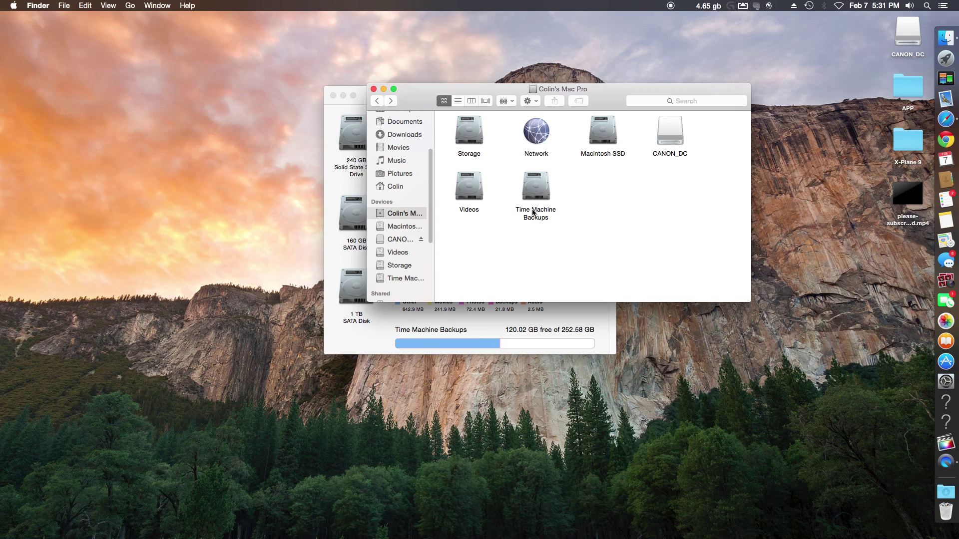
pyautogui.doubleClick(469, 187)
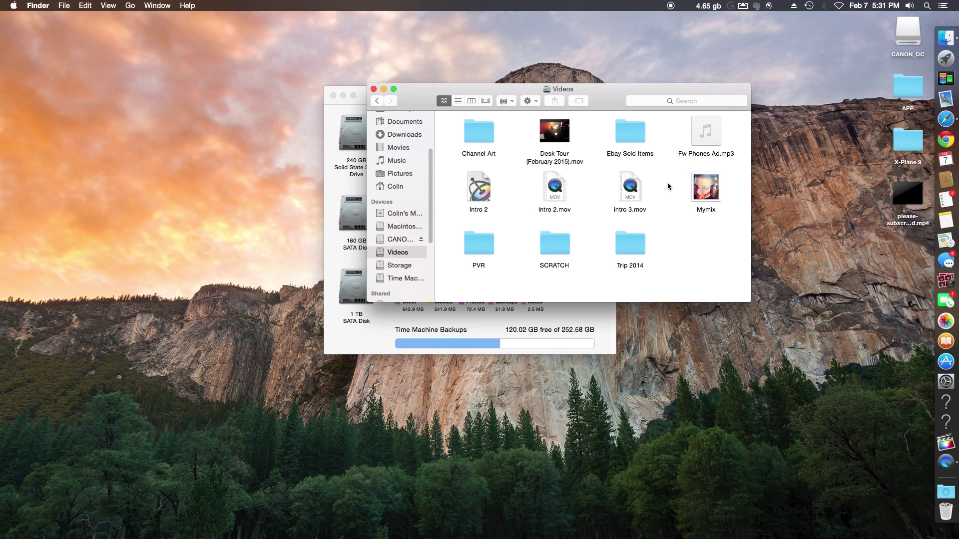
pyautogui.rightClick(560, 159)
pyautogui.click(567, 186)
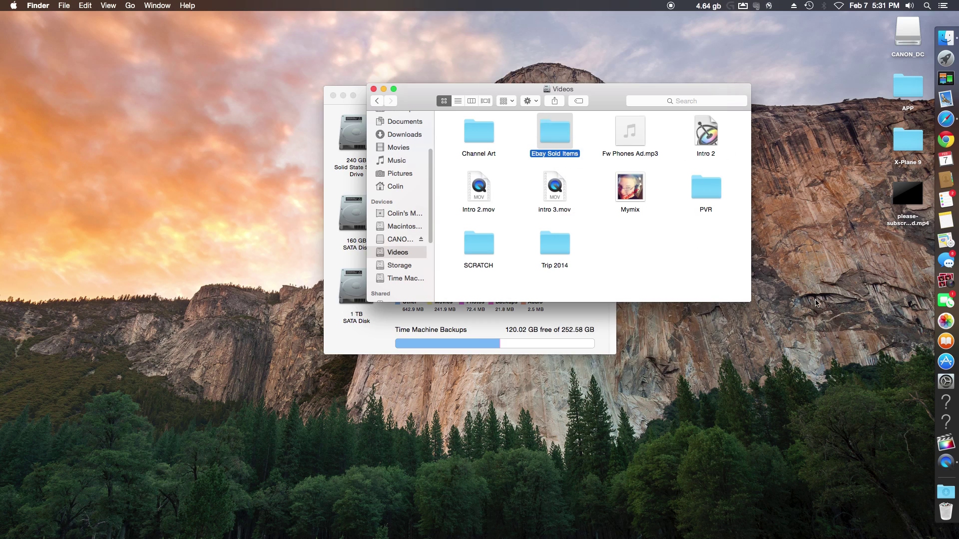
# Empty the Trash from the Dock and confirm the permanent erase.
pyautogui.rightClick(945, 512)
pyautogui.click(859, 523)
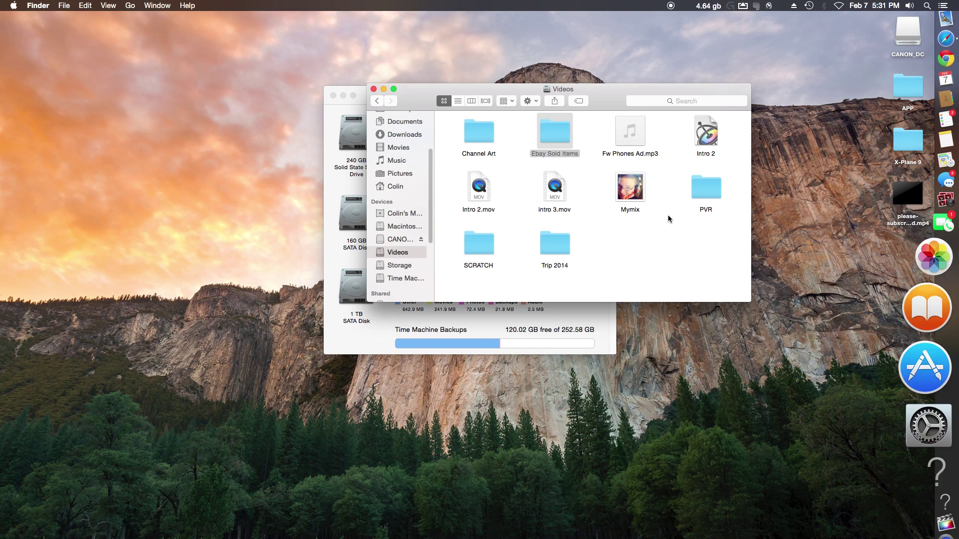
pyautogui.click(559, 187)
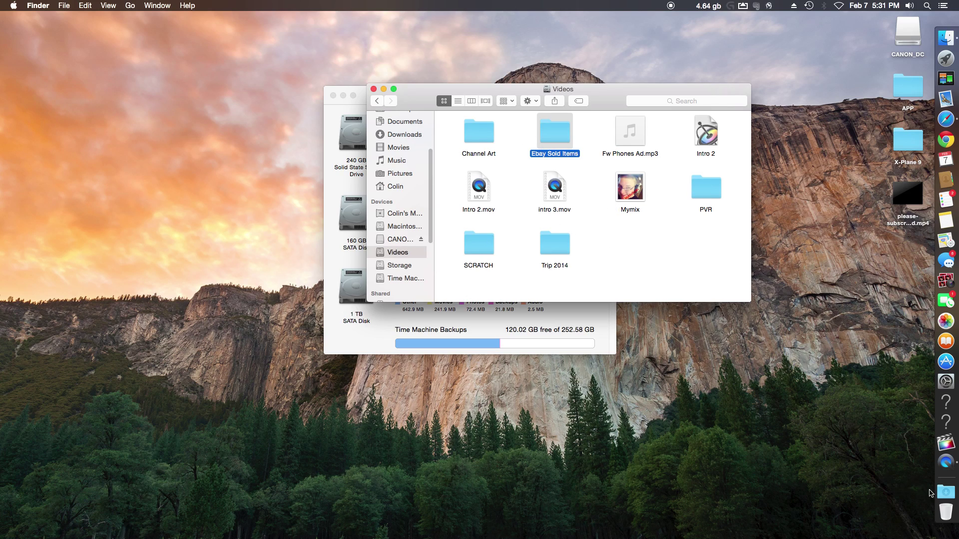
# Check the SteamLibrary folder on the Storage drive and move it to the Trash.
pyautogui.click(400, 267)
pyautogui.doubleClick(485, 162)
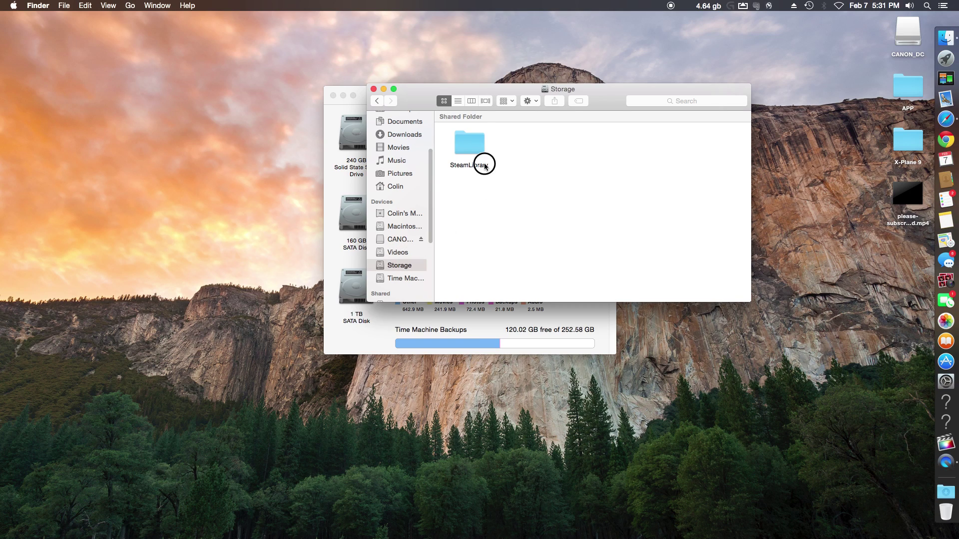
pyautogui.click(376, 102)
pyautogui.rightClick(474, 159)
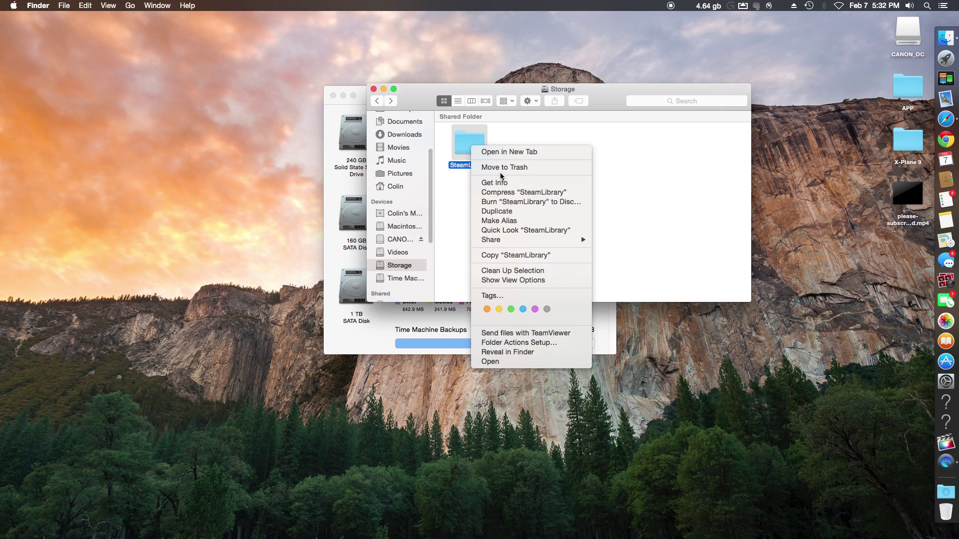
pyautogui.click(500, 166)
# Empty the Trash to erase SteamLibrary permanently, then switch to Macintosh SSD.
pyautogui.click(946, 511)
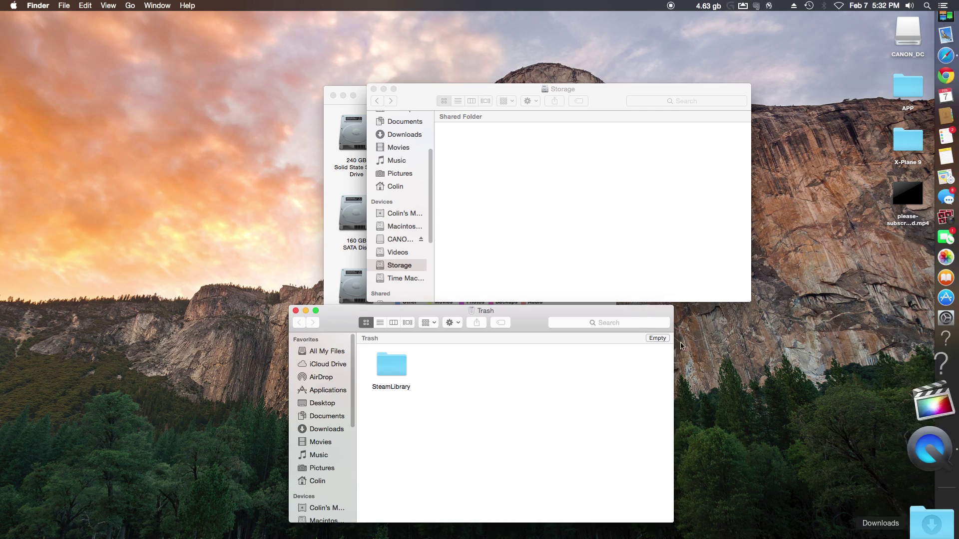
pyautogui.click(657, 338)
pyautogui.click(544, 187)
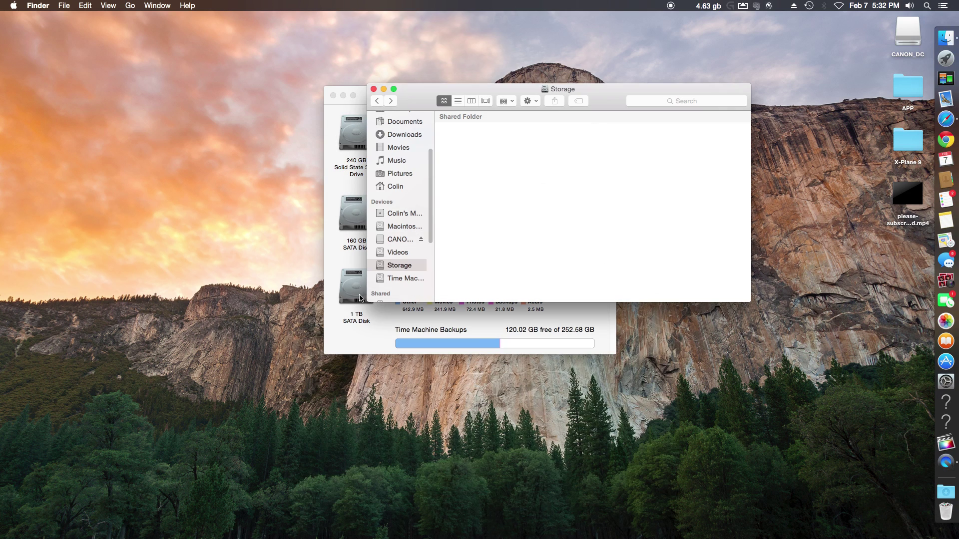
pyautogui.click(405, 227)
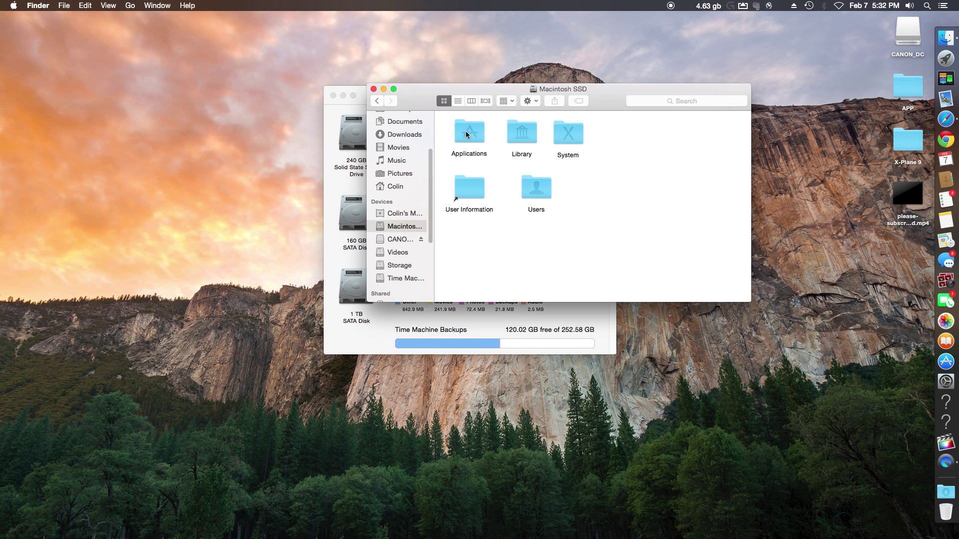
pyautogui.scroll(3, 397, 147)
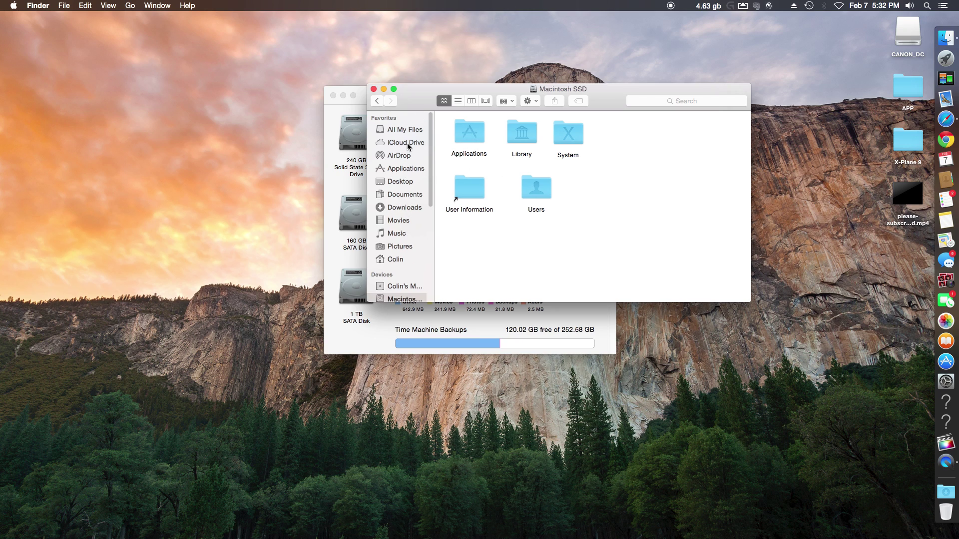
pyautogui.rightClick(405, 170)
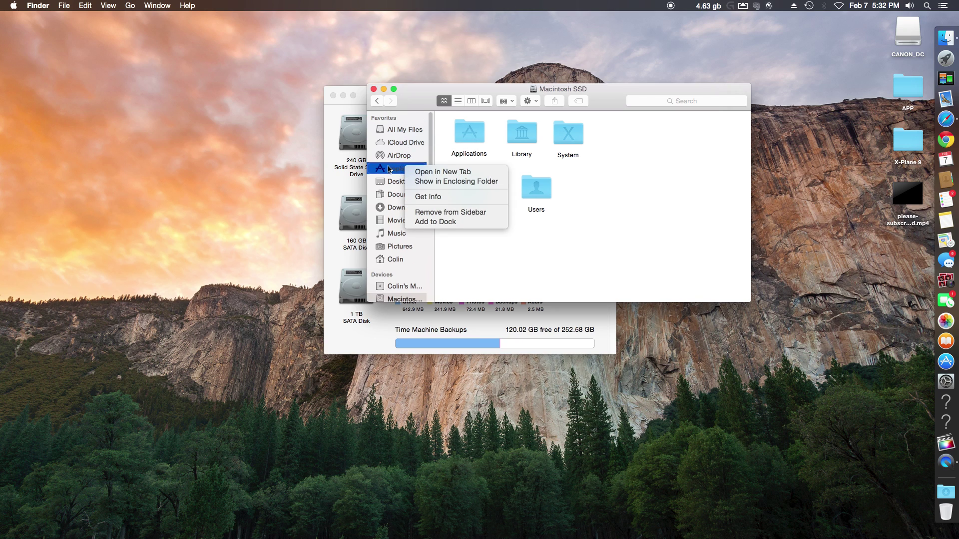
pyautogui.click(425, 197)
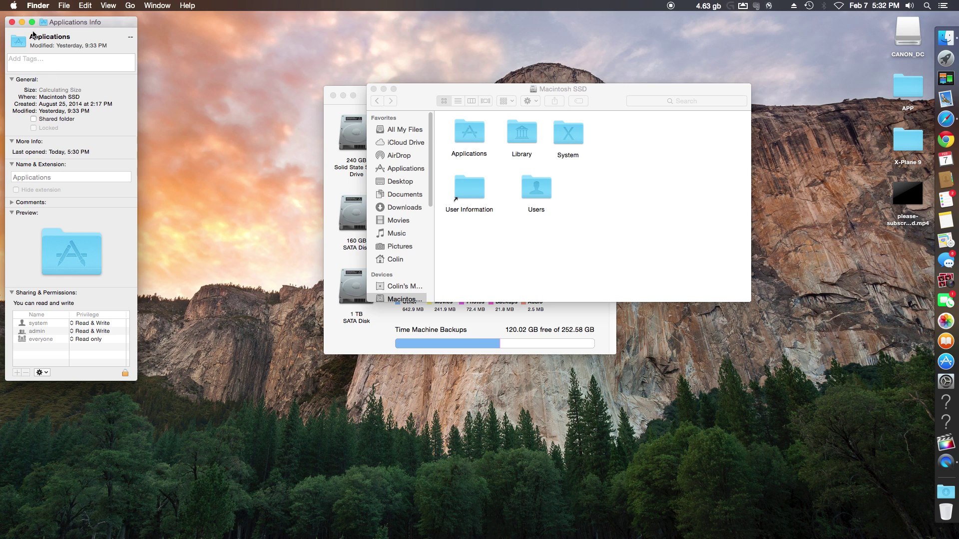
pyautogui.click(12, 22)
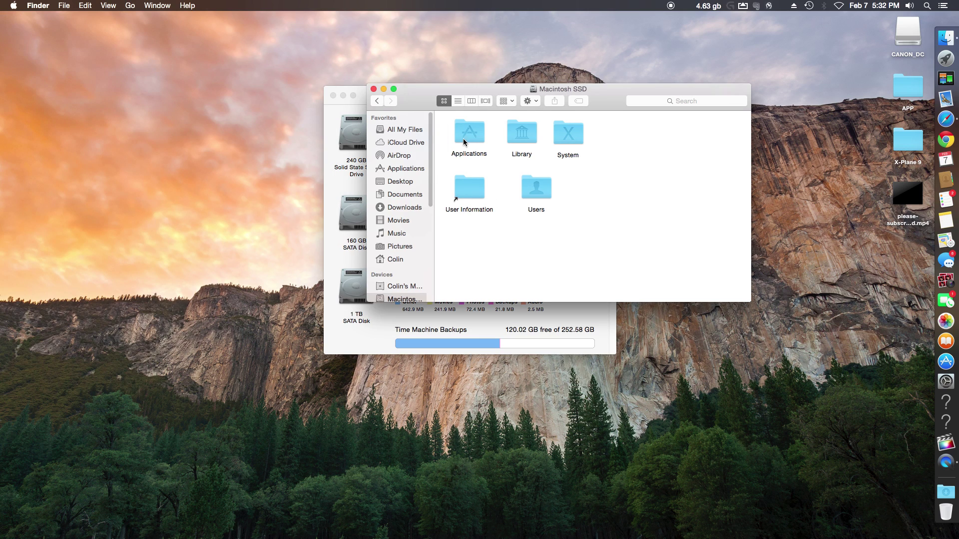
# Browse Documents into Logitech Gaming Software's On-Board Profiles folder and back.
pyautogui.click(402, 181)
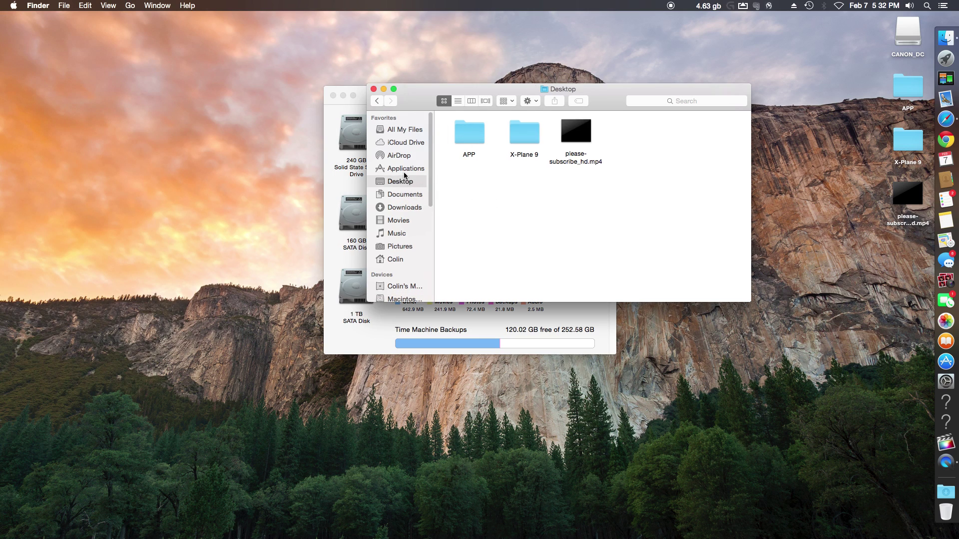
pyautogui.click(410, 198)
pyautogui.doubleClick(673, 150)
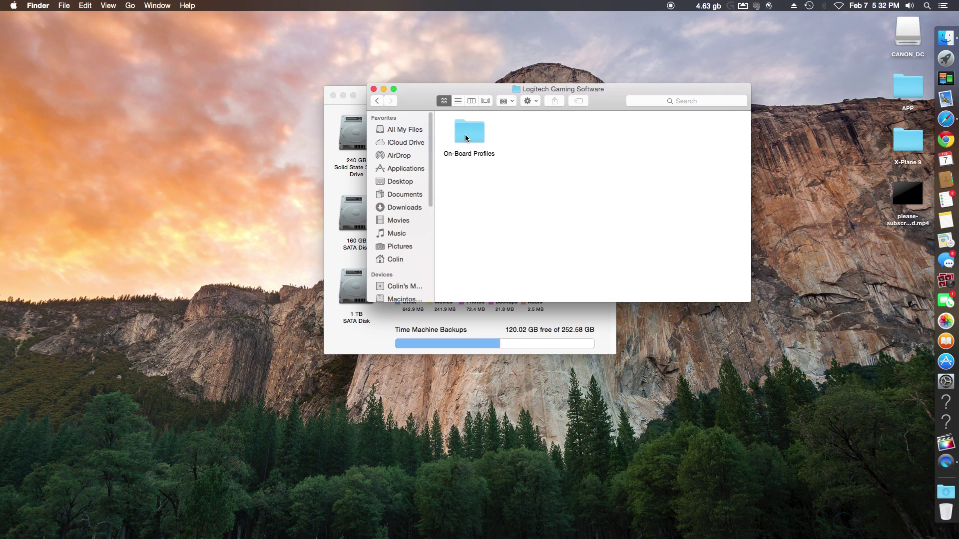
pyautogui.doubleClick(466, 134)
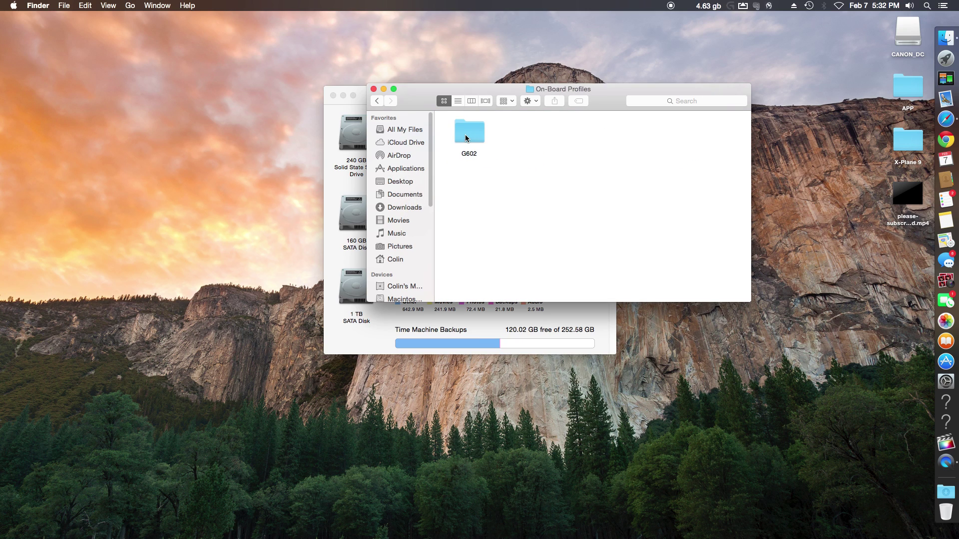
pyautogui.click(377, 101)
pyautogui.click(377, 102)
pyautogui.click(403, 196)
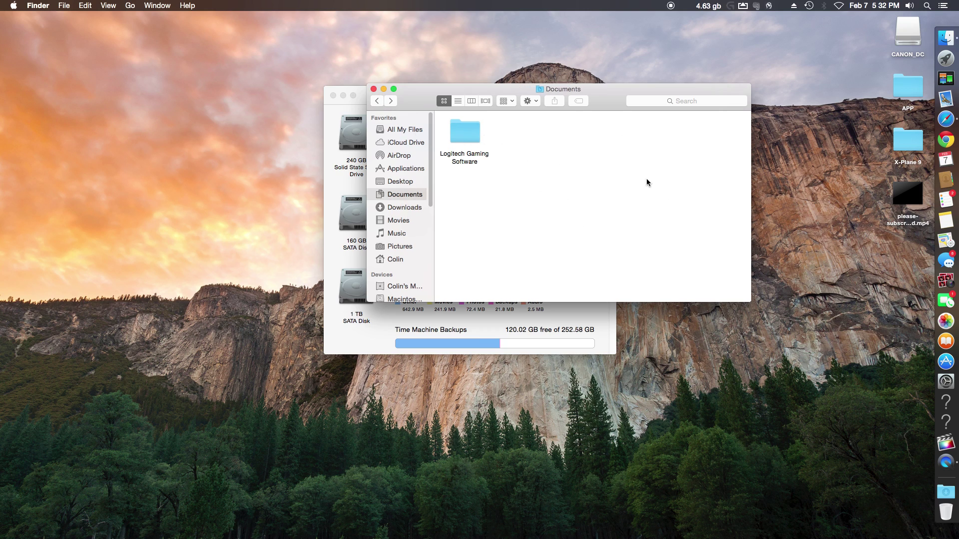
# Get Info on Documents to see its 18 KB size, then close the info window.
pyautogui.rightClick(403, 195)
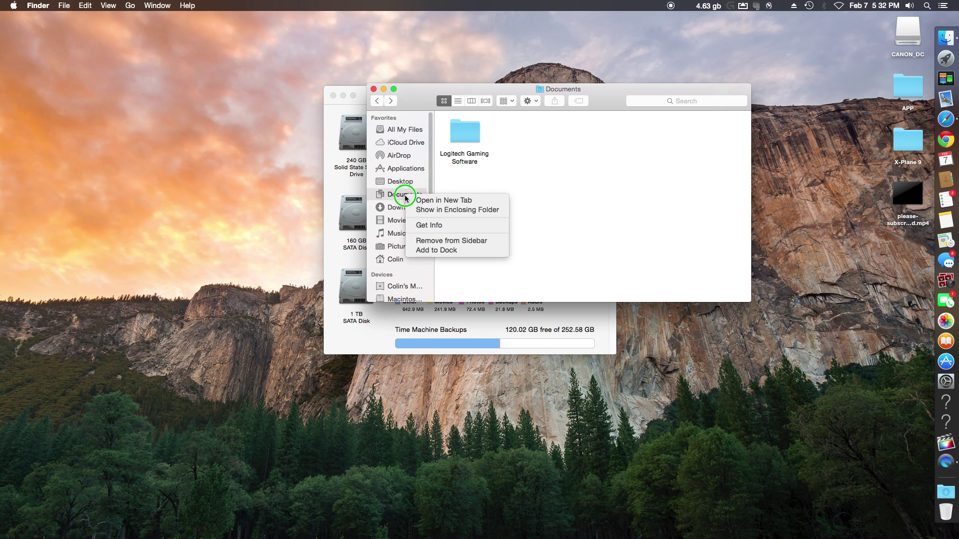
pyautogui.click(436, 224)
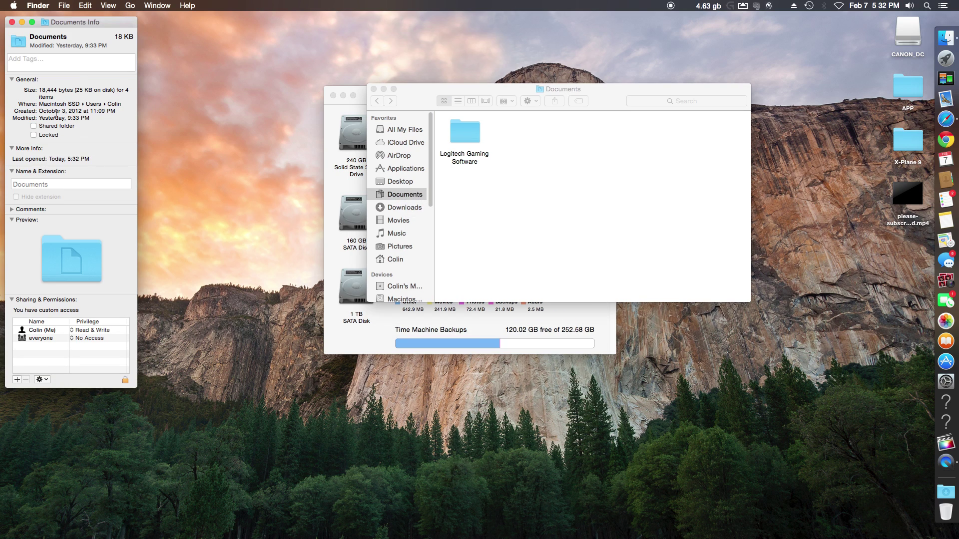
pyautogui.click(78, 105)
# Close the Documents info window and reveal Documents in its enclosing home folder.
pyautogui.click(12, 23)
pyautogui.rightClick(402, 193)
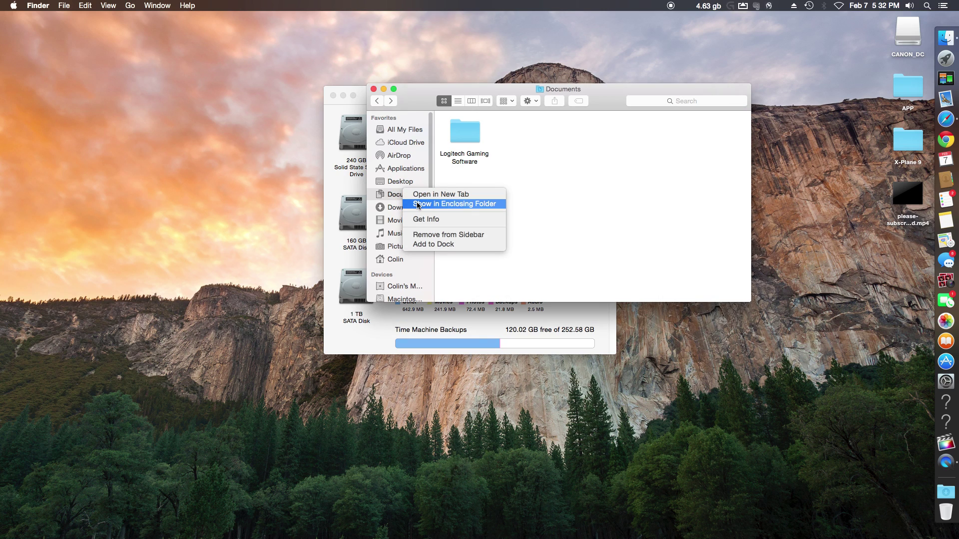
pyautogui.click(418, 204)
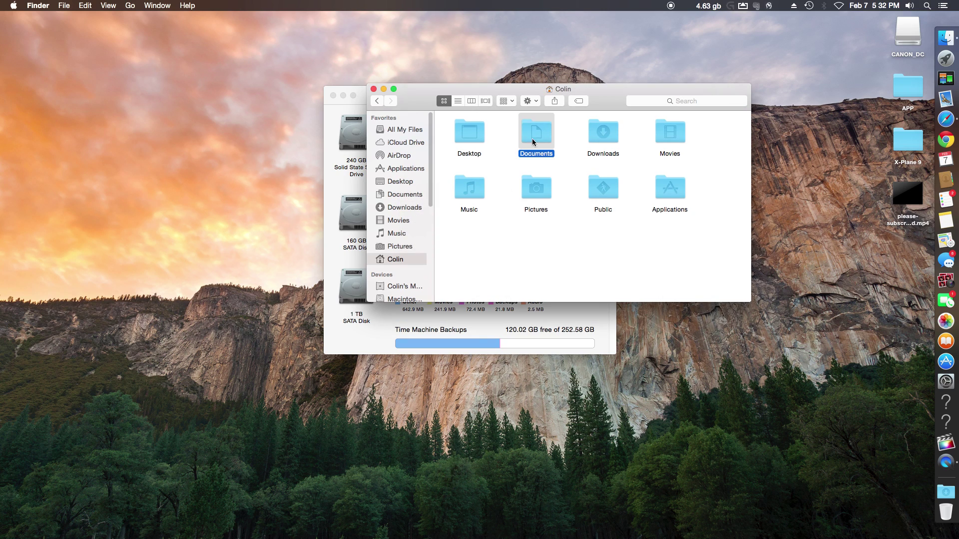
# View Get Info for the Documents folder, check its SSD location path, then close it.
pyautogui.rightClick(532, 141)
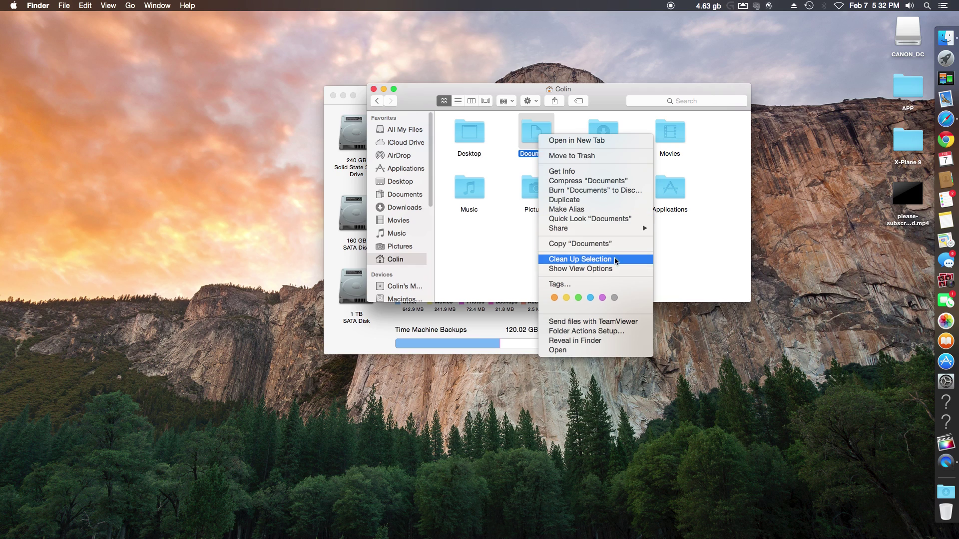
pyautogui.moveTo(618, 235)
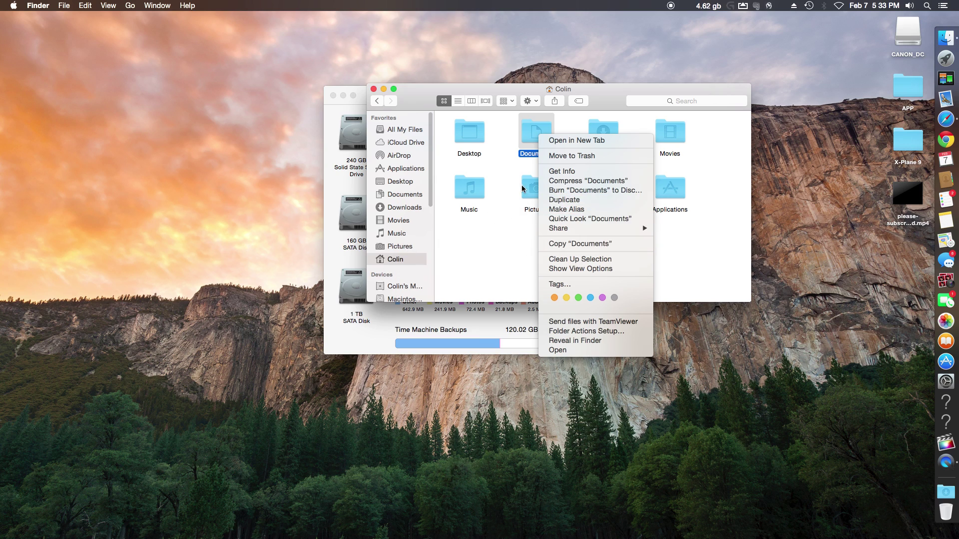
pyautogui.click(552, 175)
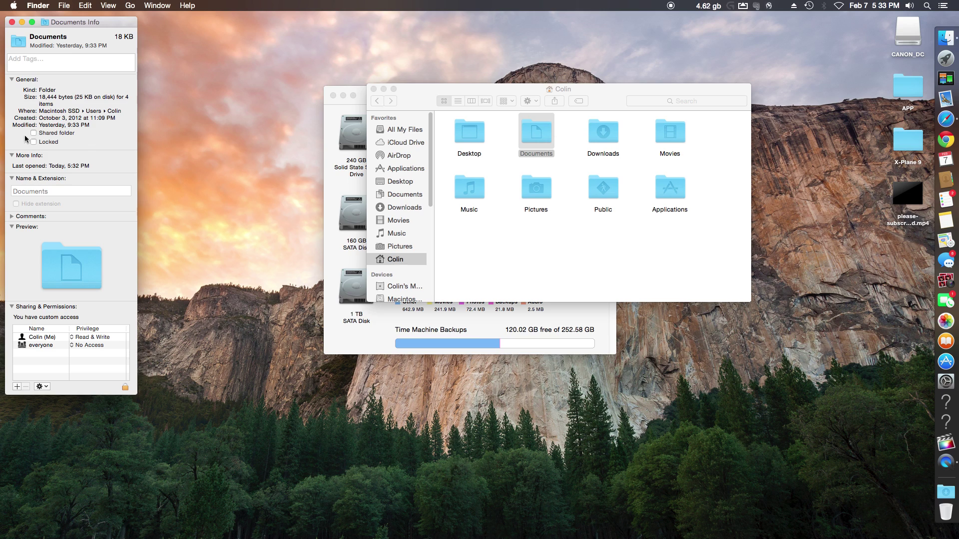
pyautogui.doubleClick(74, 111)
pyautogui.click(16, 40)
pyautogui.click(12, 22)
pyautogui.click(551, 256)
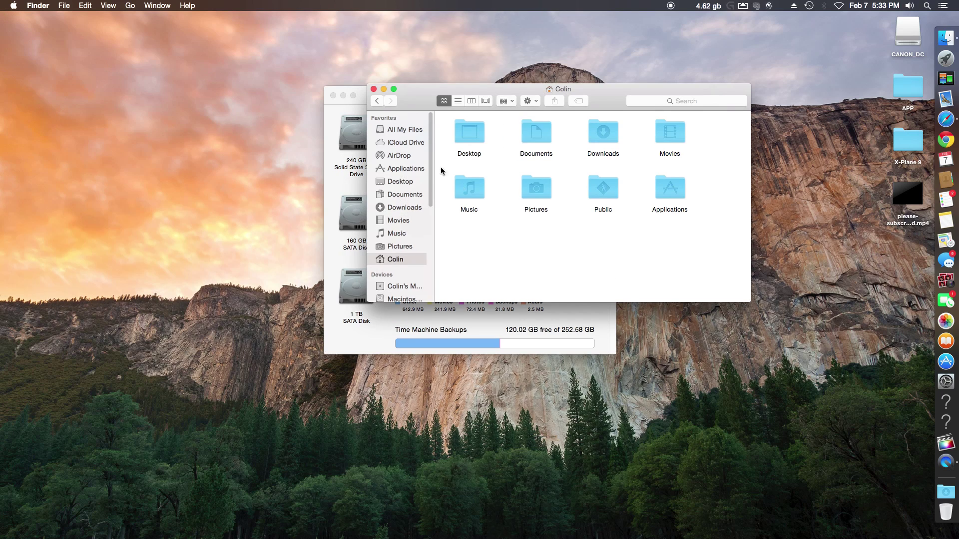
# Close Finder, scan each drive's free space (Macintosh SSD 109.42 GB), then close About This Mac.
pyautogui.click(373, 89)
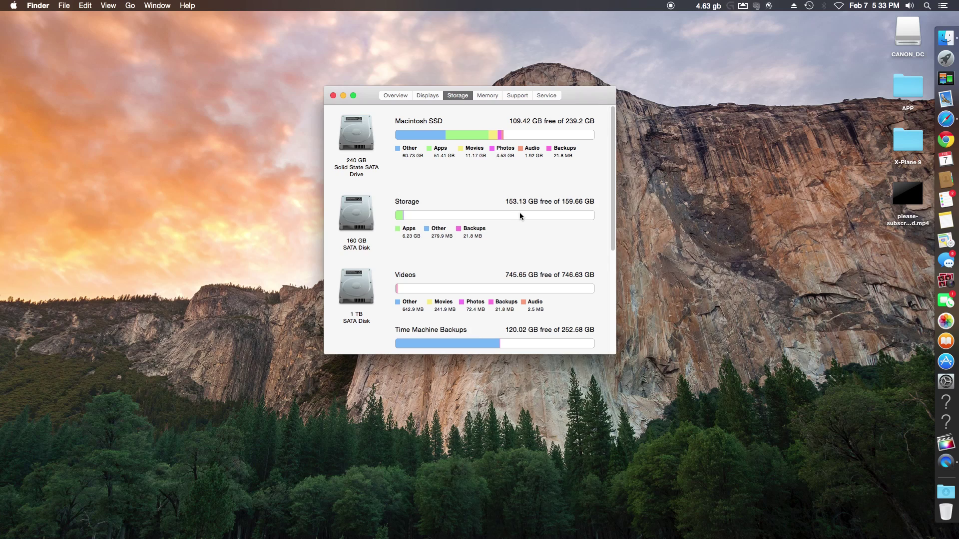
pyautogui.scroll(-2, 522, 215)
pyautogui.scroll(2, 522, 217)
pyautogui.click(333, 95)
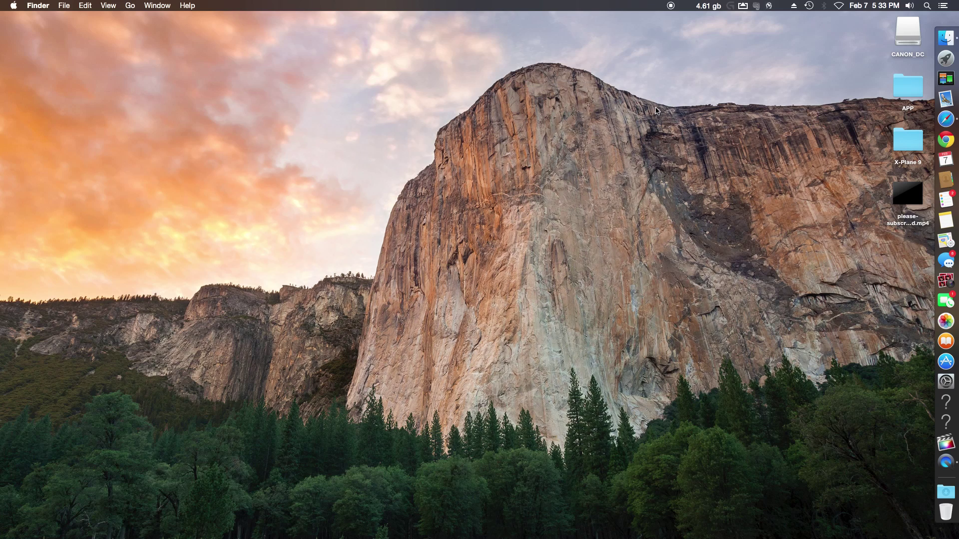